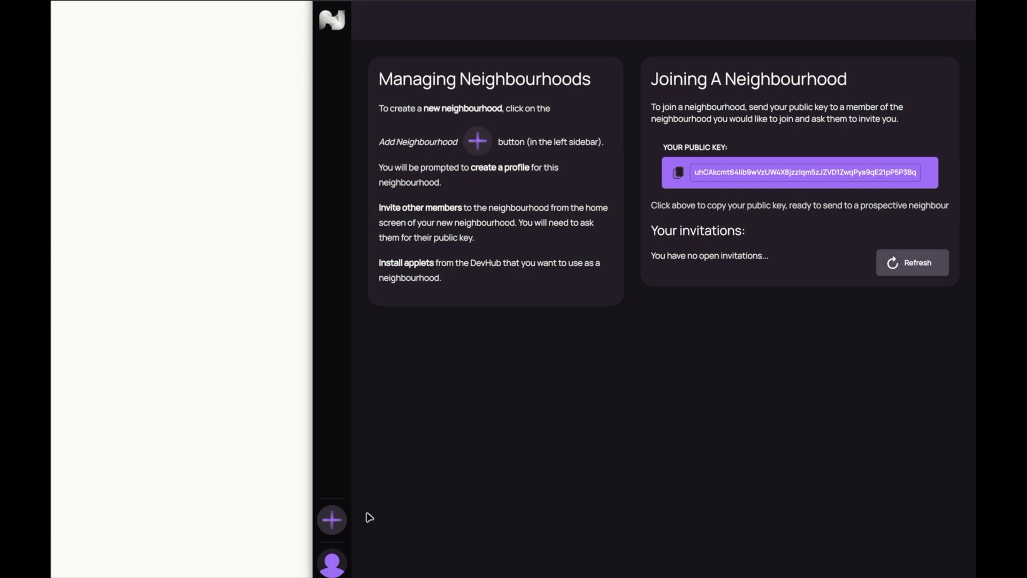
Create a neighbourhood named 'LocalxDAO Clubhouse' with treehouse-1308108_640.jpg from Desktop as its picture
click(333, 519)
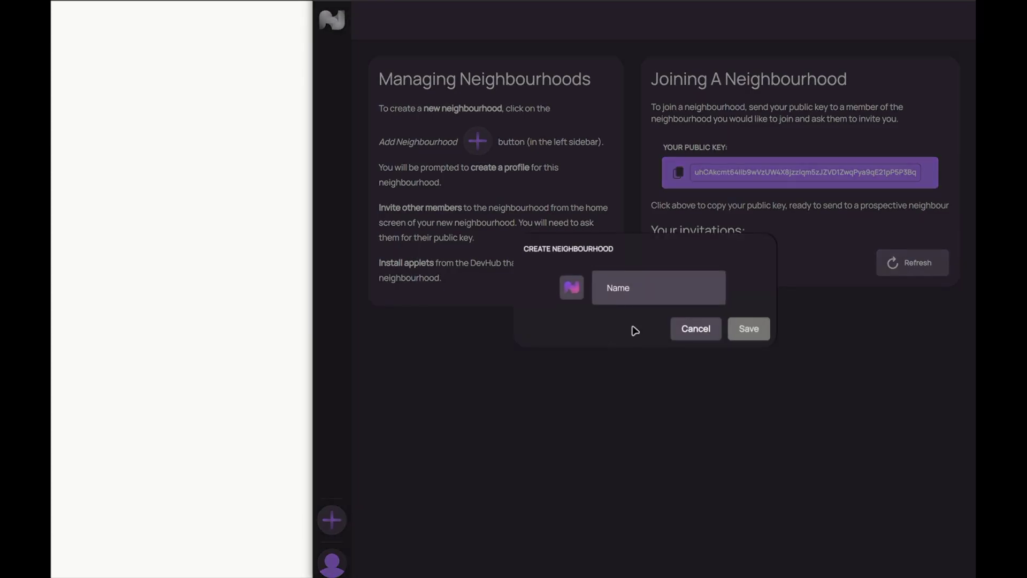
click(643, 295)
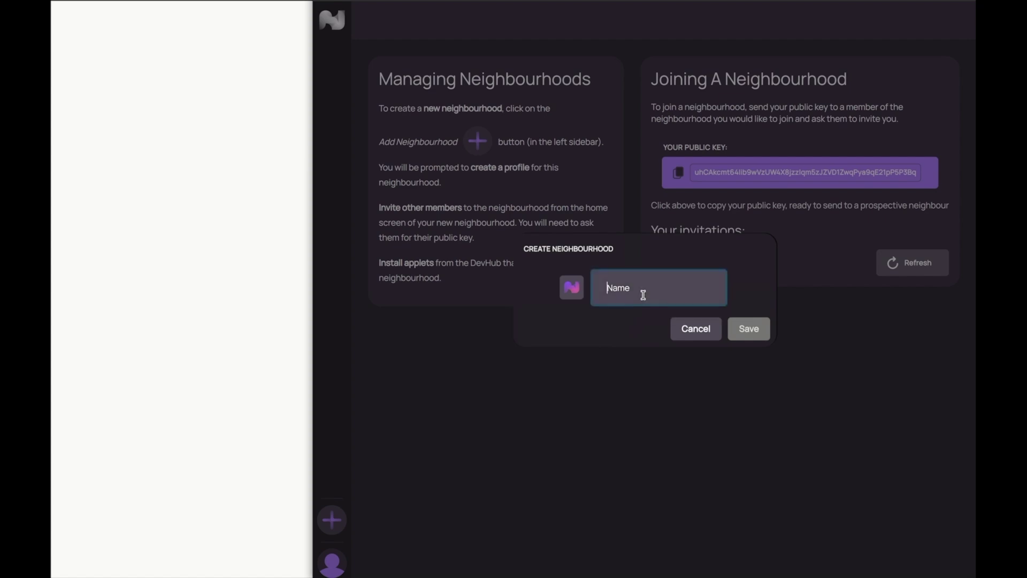
text(LocalxDAO Clubhouse)
click(571, 293)
click(320, 86)
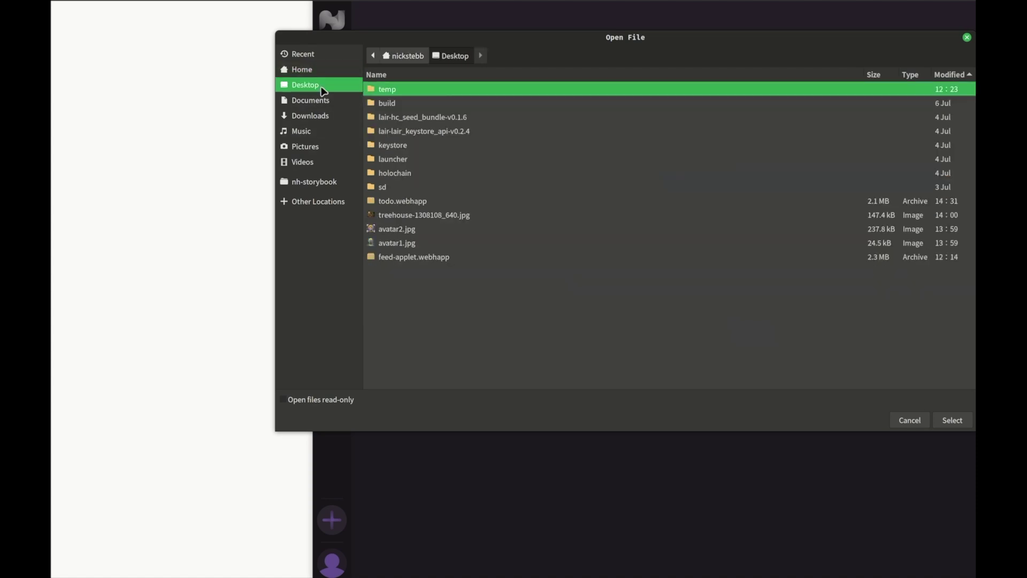
click(442, 215)
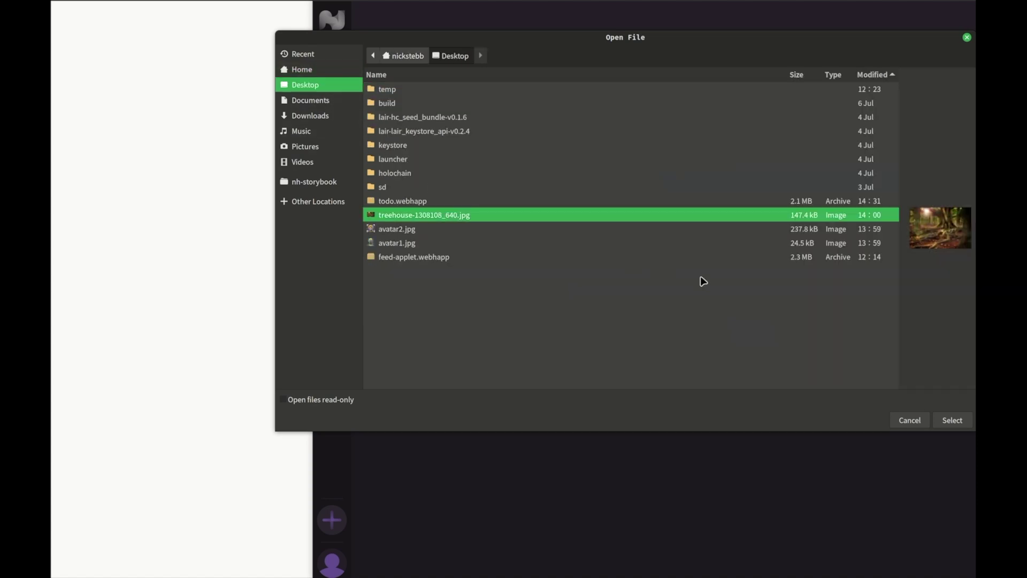
click(940, 419)
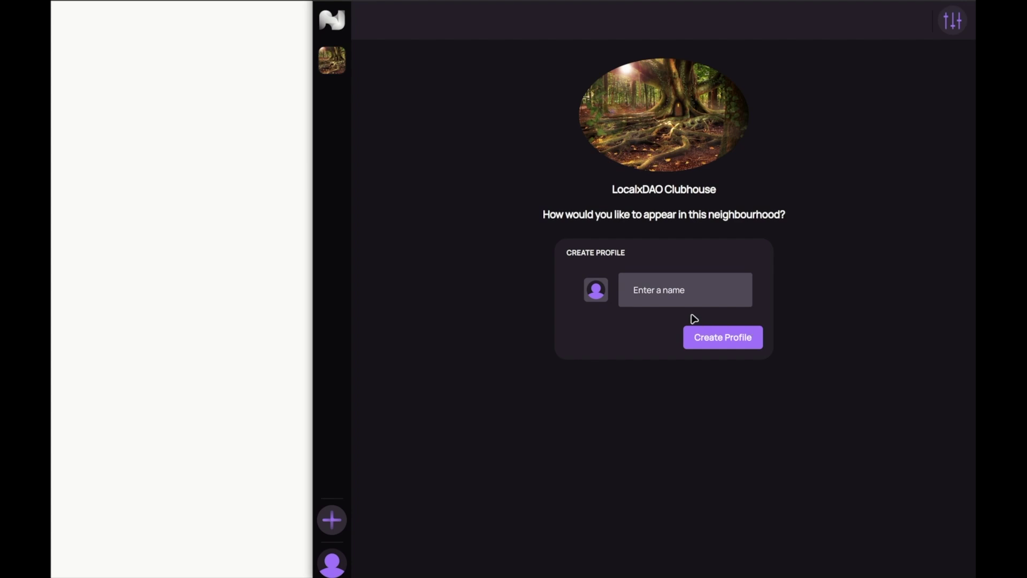
Set the profile picture to avatar1.jpg from the Desktop folder
click(596, 289)
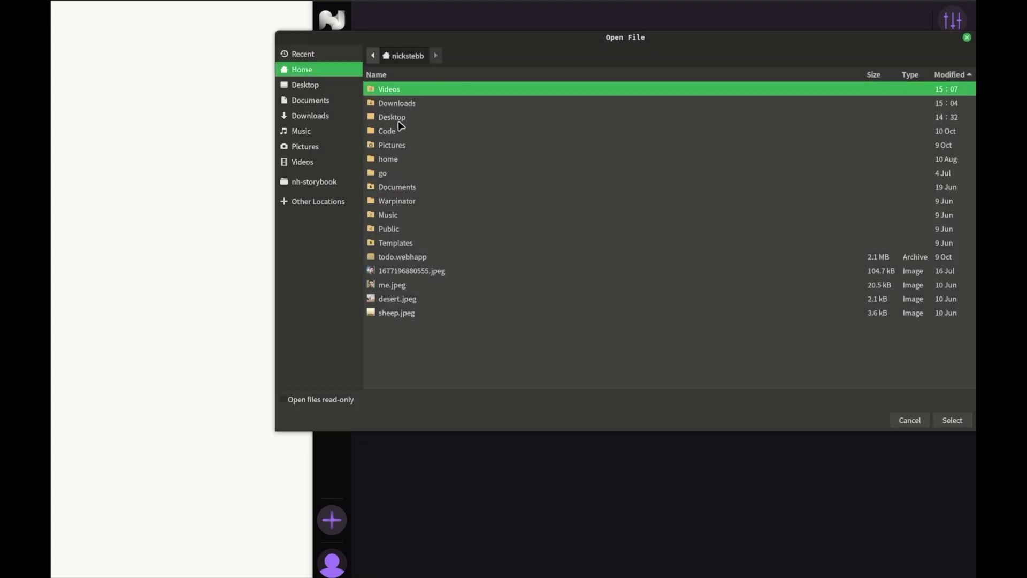
click(399, 119)
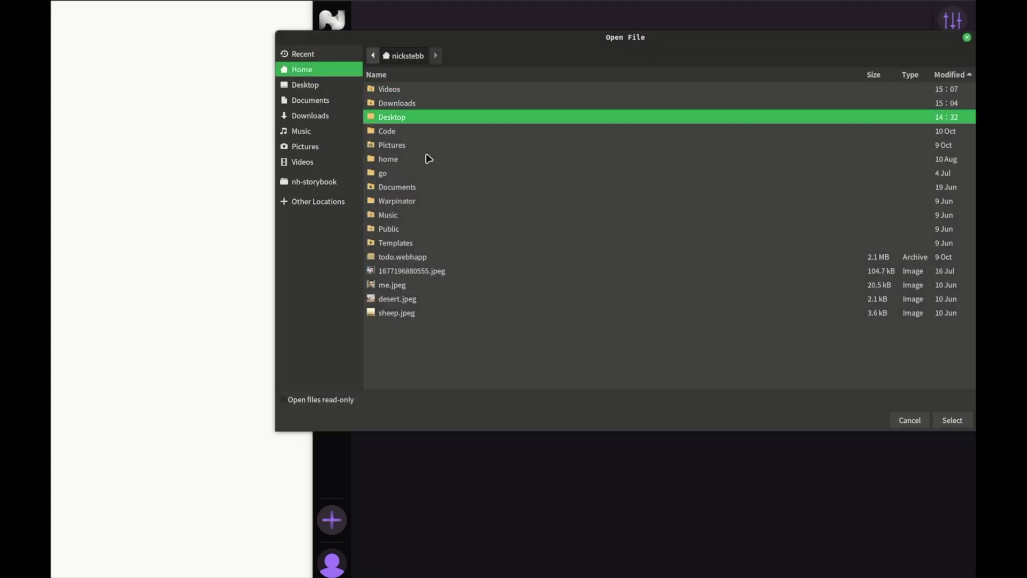
click(311, 86)
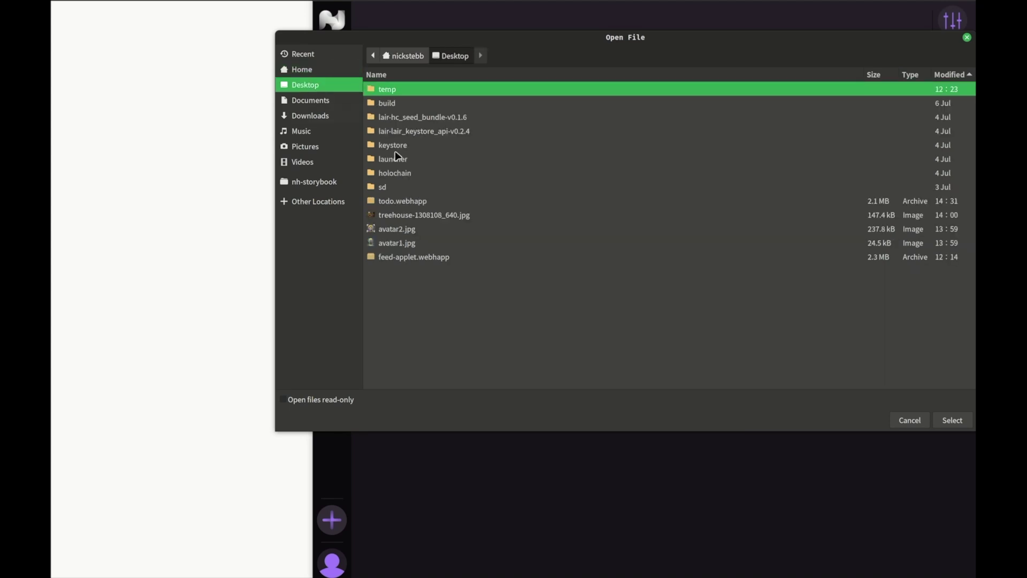
click(409, 244)
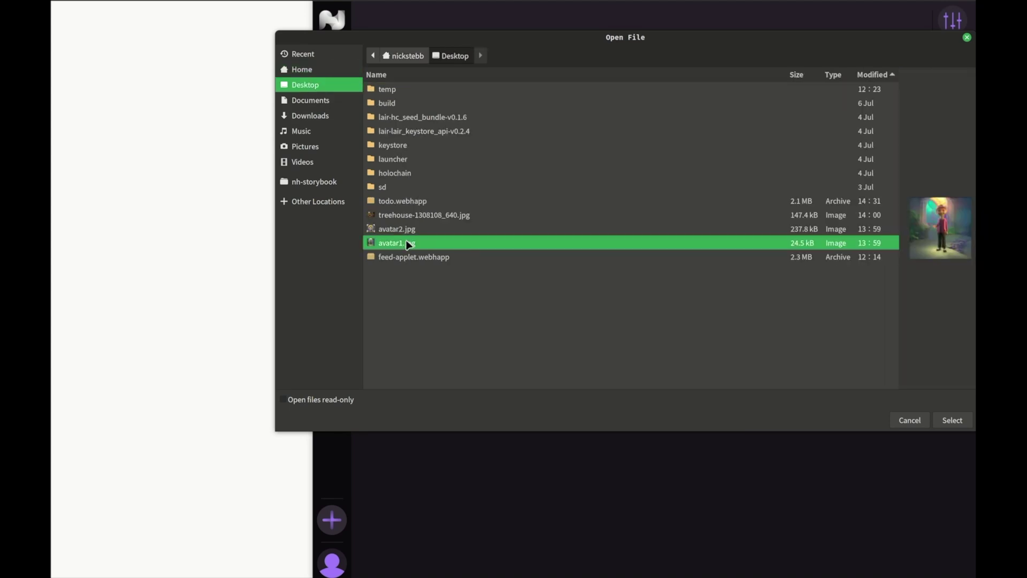
click(953, 421)
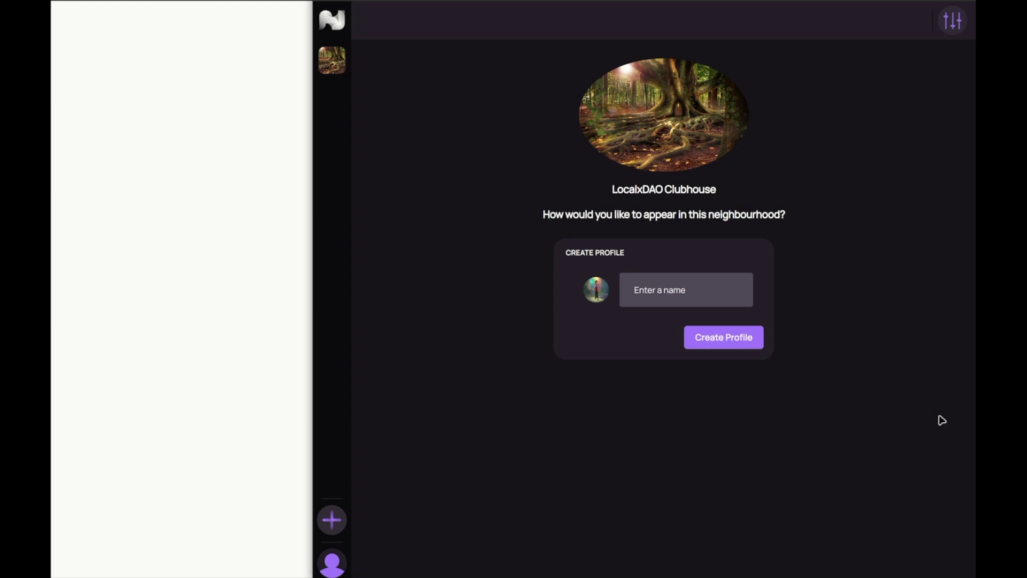
Enter a display name for the profile
click(664, 296)
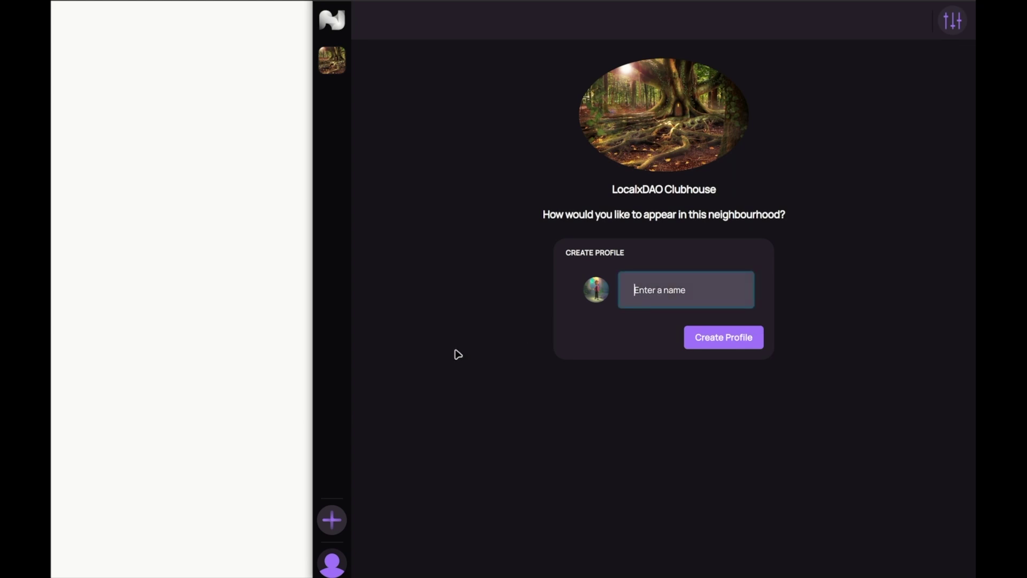
text(Fe)
key(BackSpace)
Create the profile, then start uploading a new applet from a file
click(720, 338)
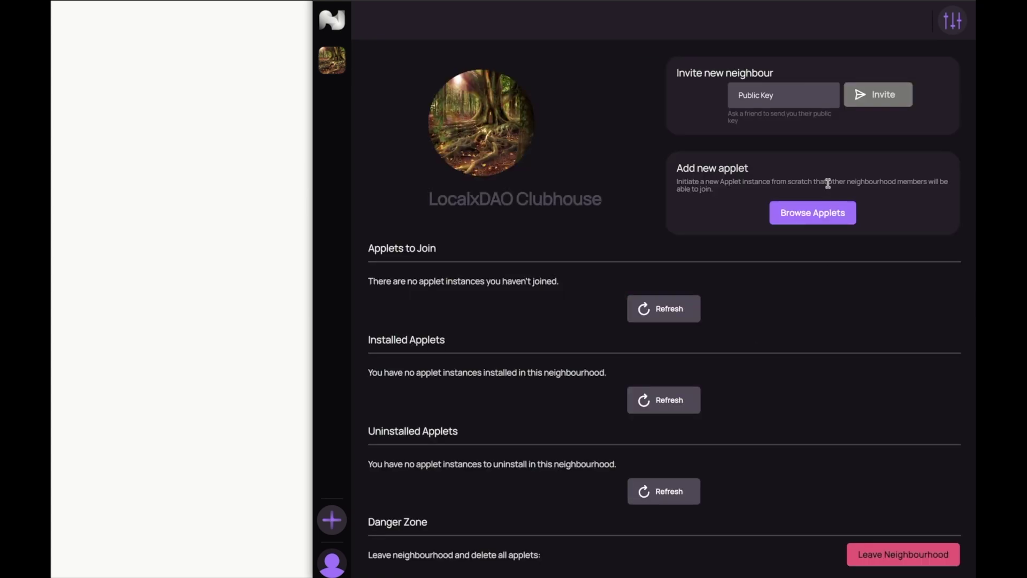
click(804, 213)
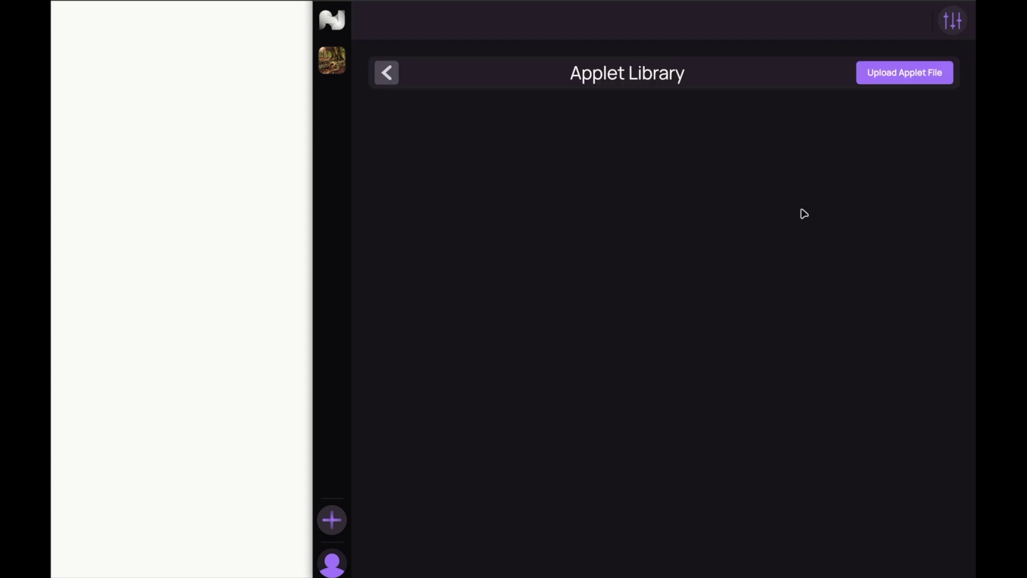
click(881, 84)
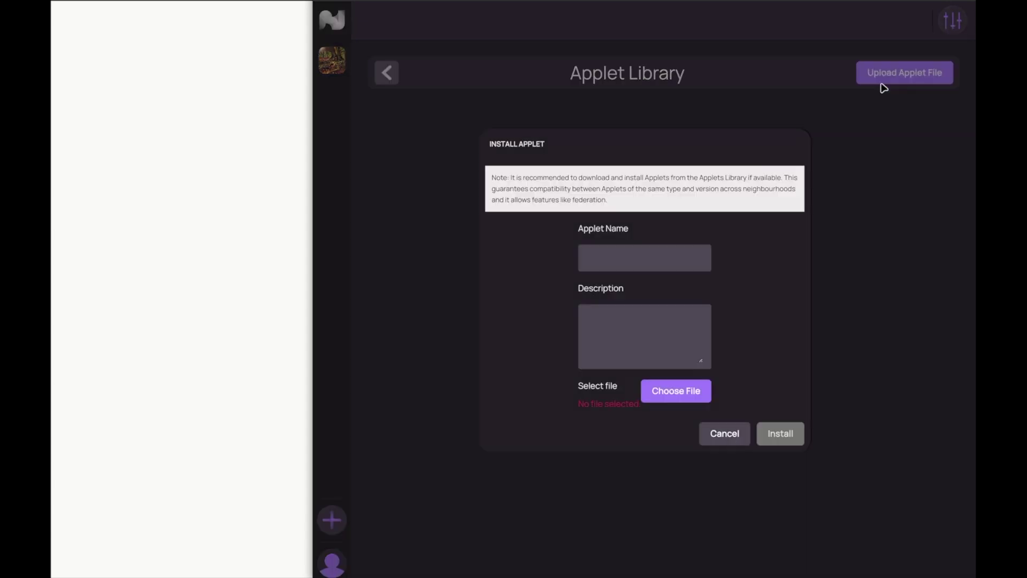
Name the applet List Maker with description 'Co-create a list and surface group priorities'
click(676, 263)
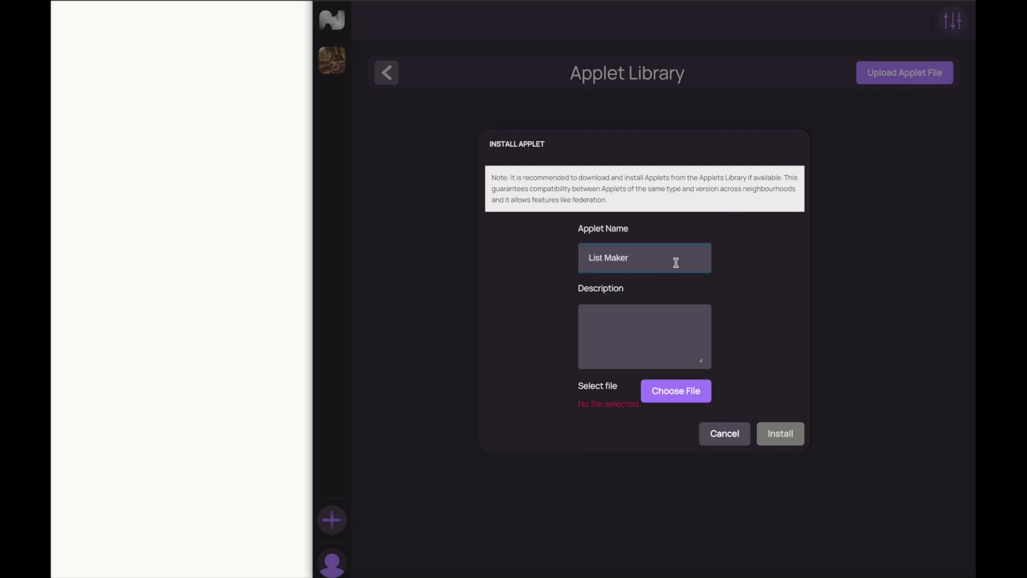
key(Tab)
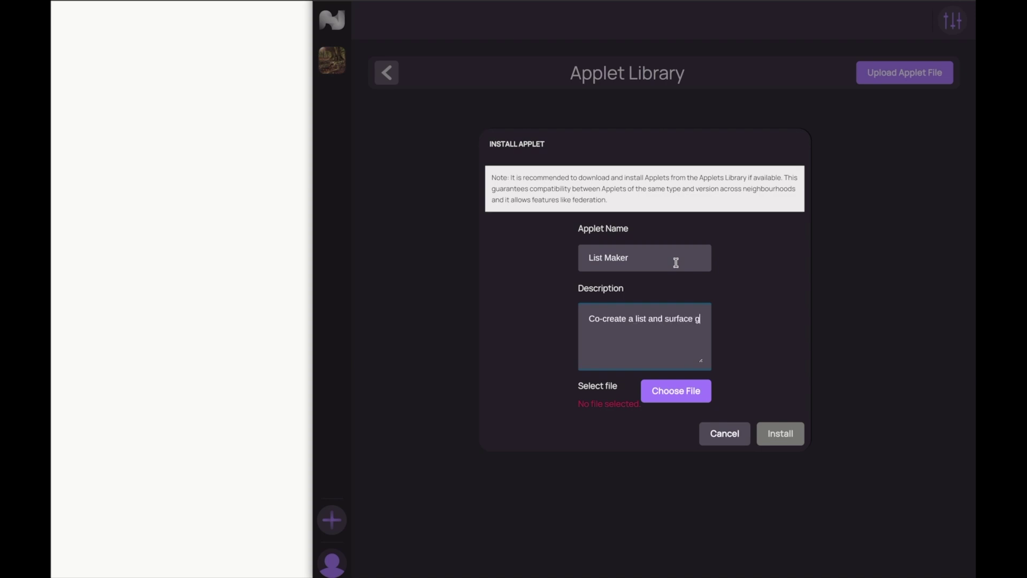
text(roup priorities)
Pick the todo .webhapp file from Downloads and install the applet
click(694, 397)
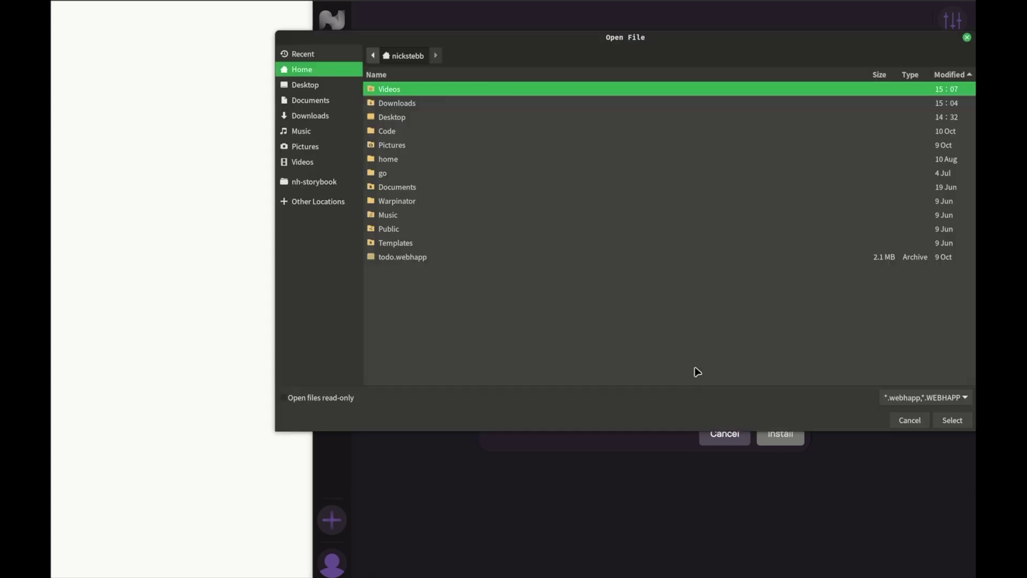
click(323, 85)
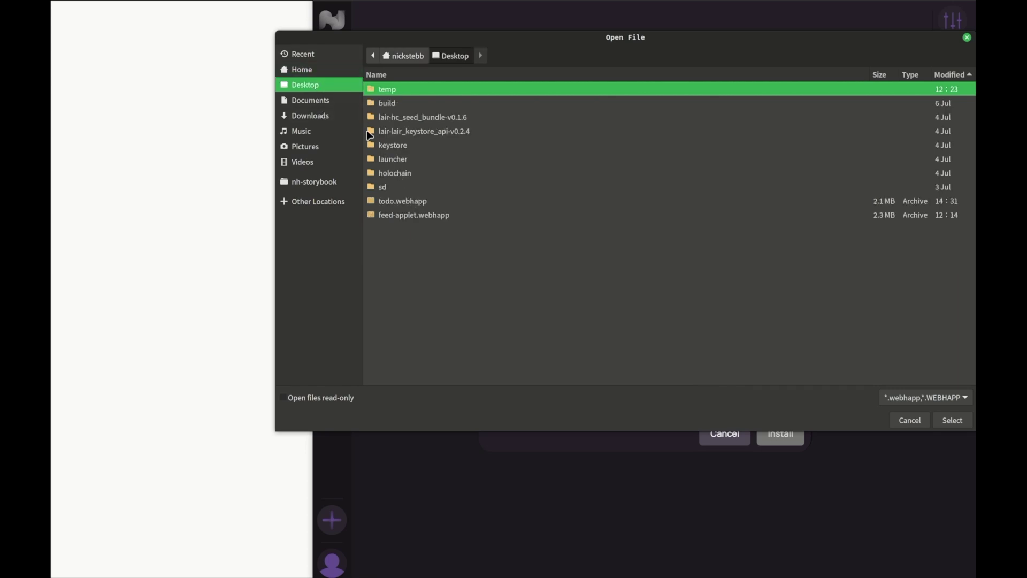
click(347, 116)
double_click(384, 132)
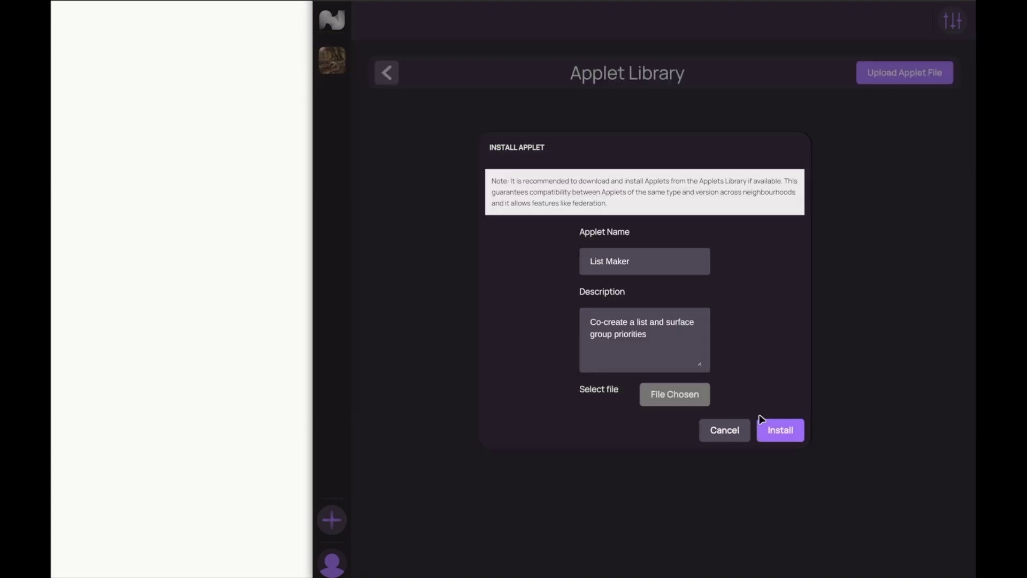
click(782, 432)
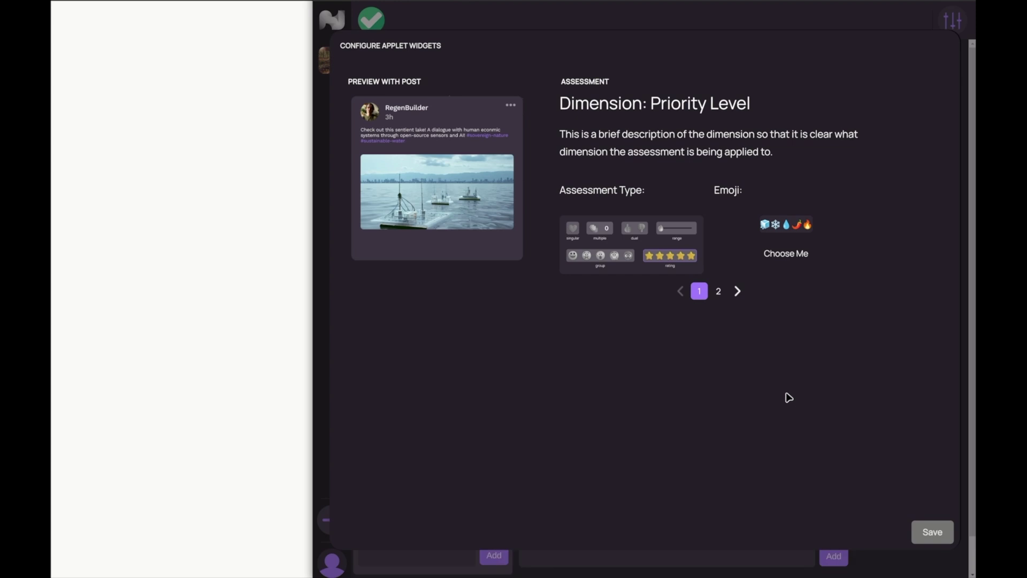
Assign the checkmark widget to the Votes dimension and save the widget configuration
click(736, 293)
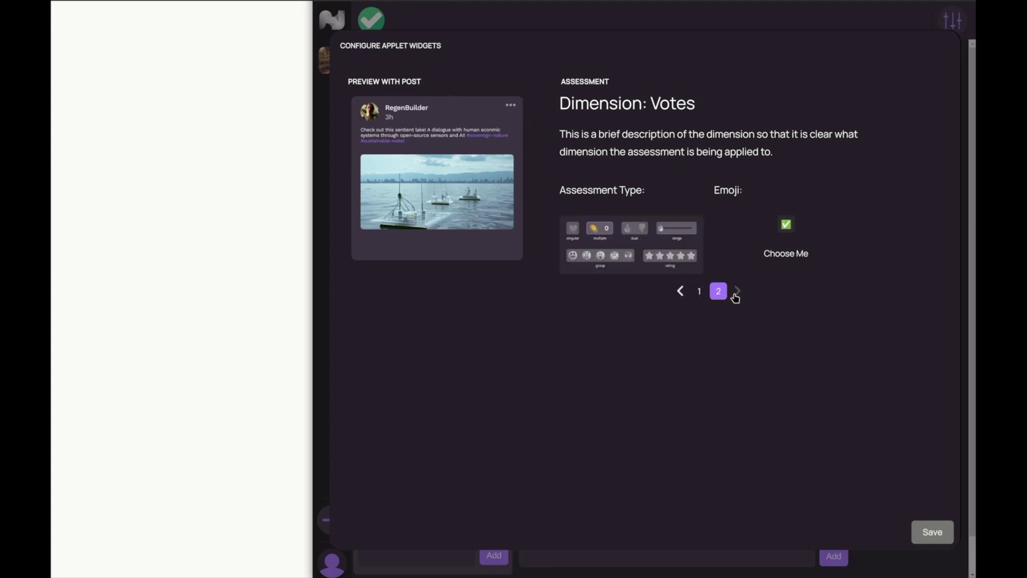
click(782, 248)
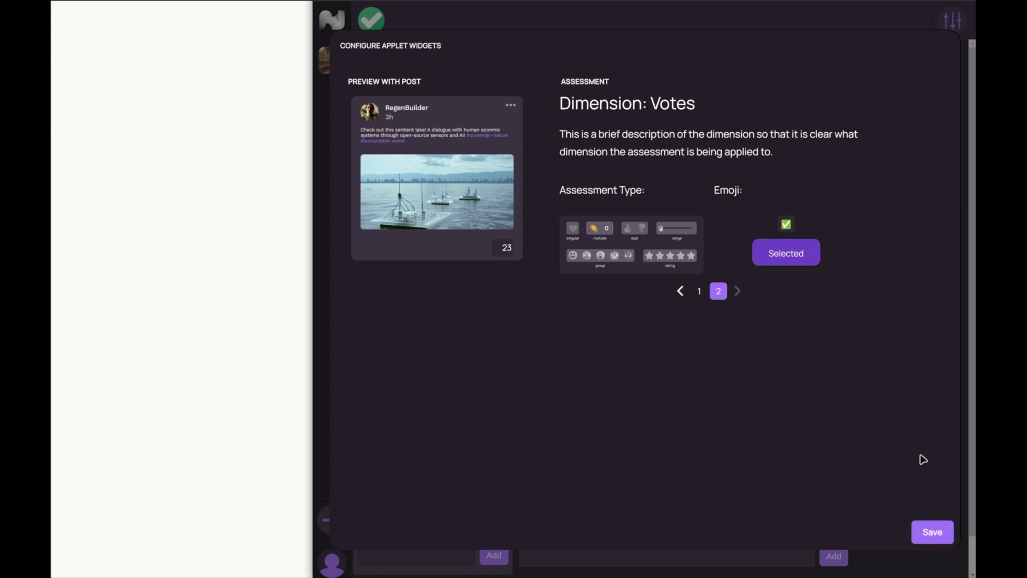
click(932, 532)
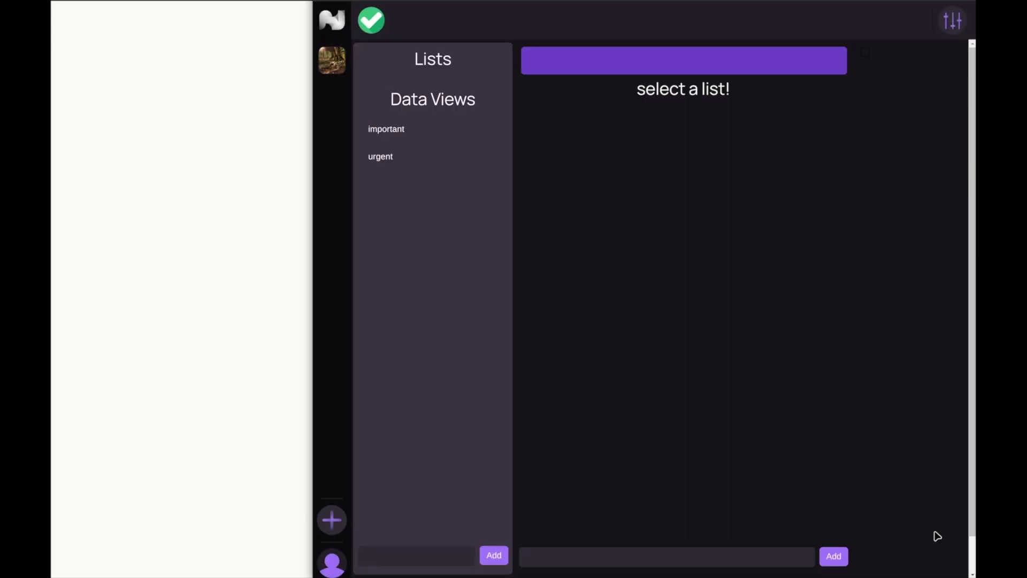
Create the LocalxDAO Clubhouse Wish List and add Vacuum cleaner to it
click(454, 554)
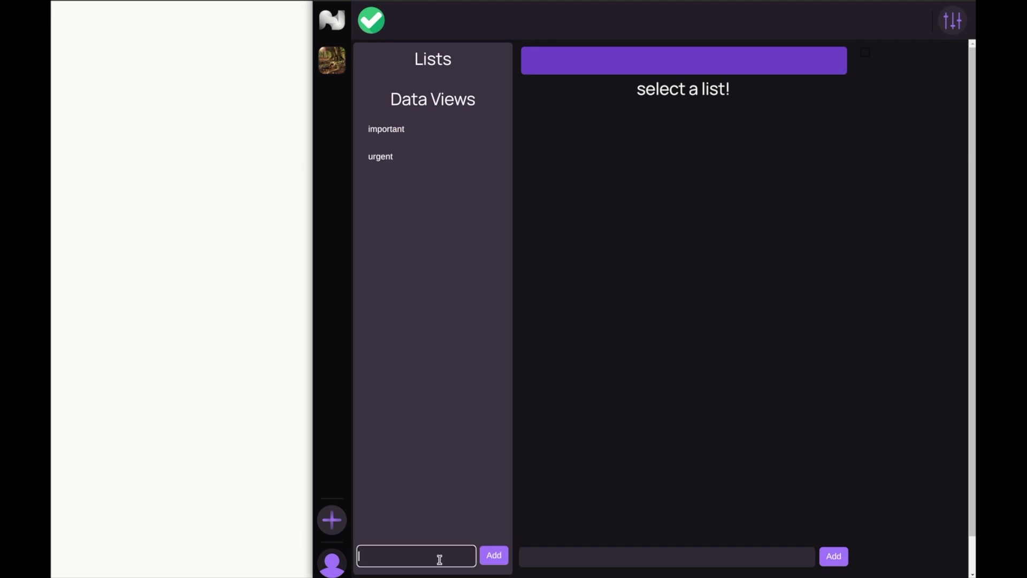
click(837, 559)
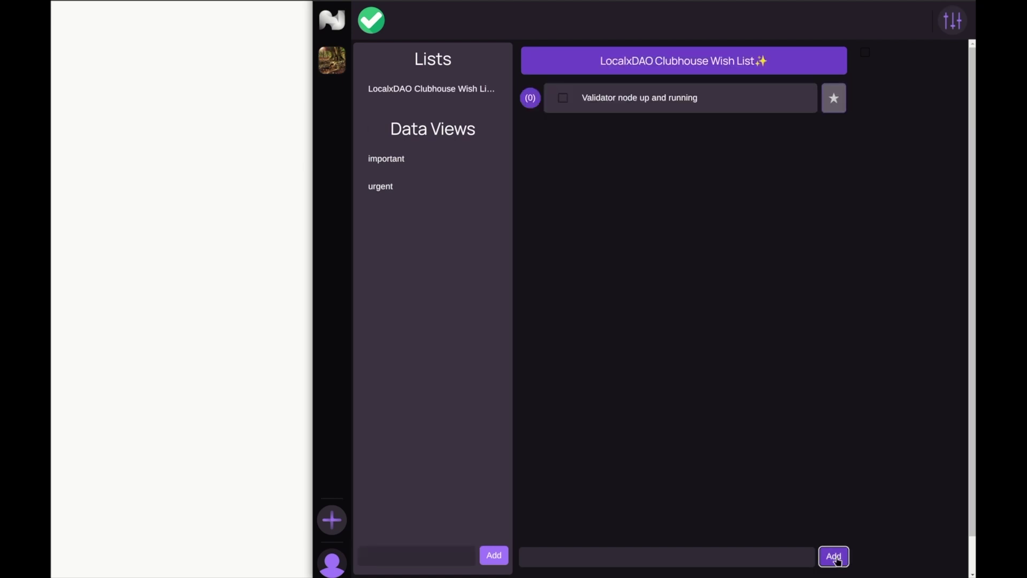
click(706, 555)
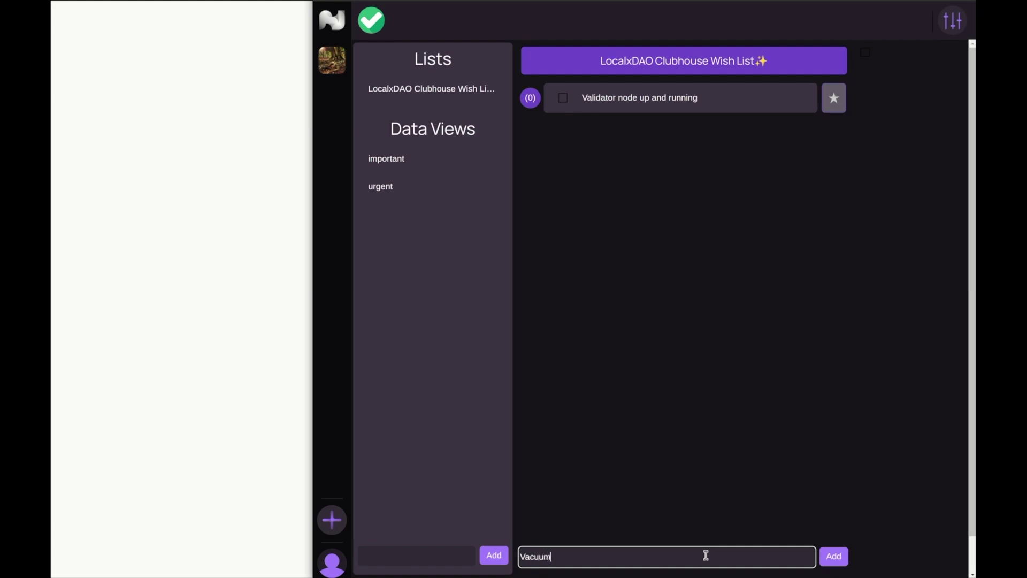
text(Vacuum cleaner)
click(835, 556)
Add Projector screen and New bathroom towels (x15), then star Projector screen
click(703, 557)
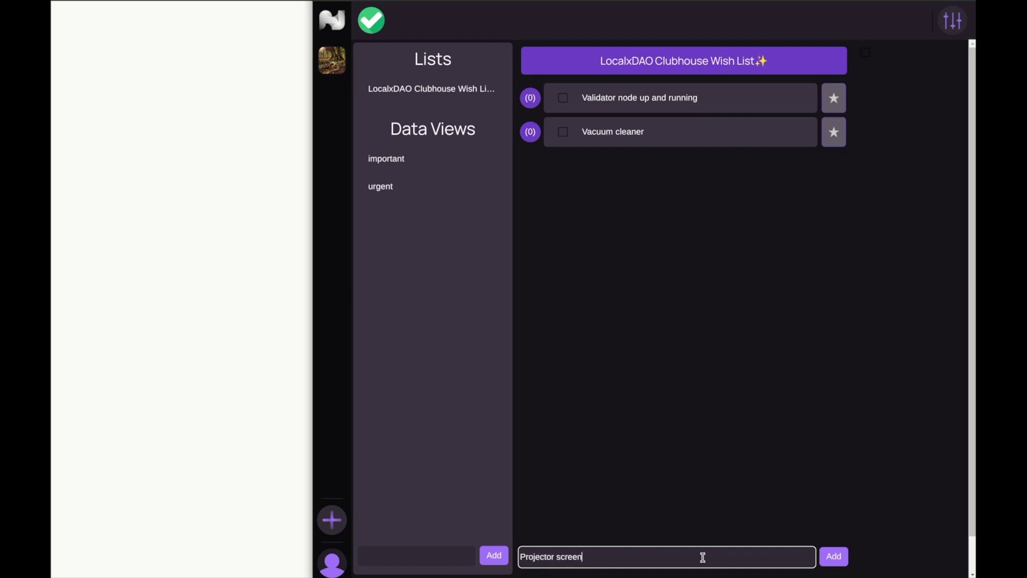
click(834, 557)
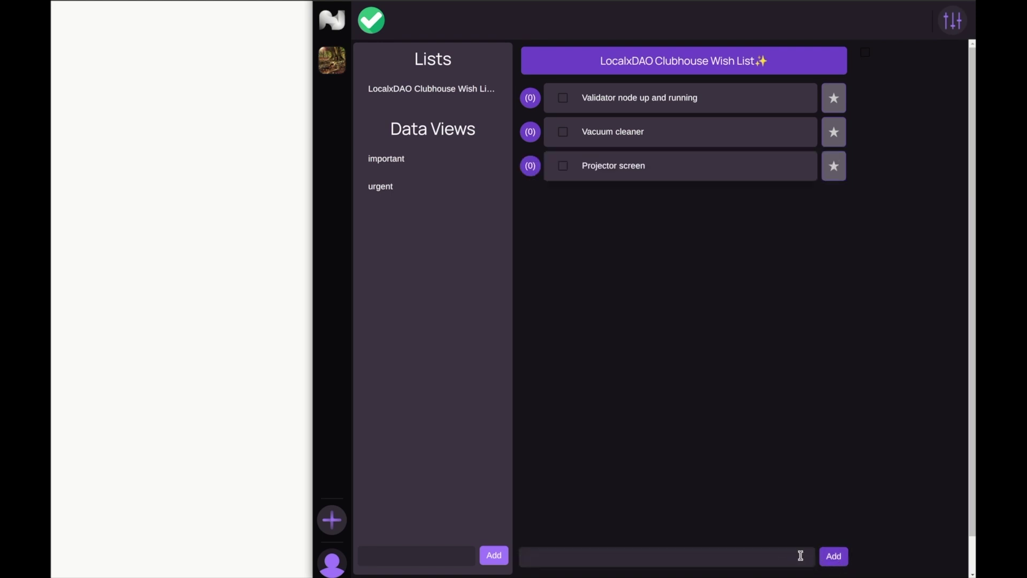
click(766, 557)
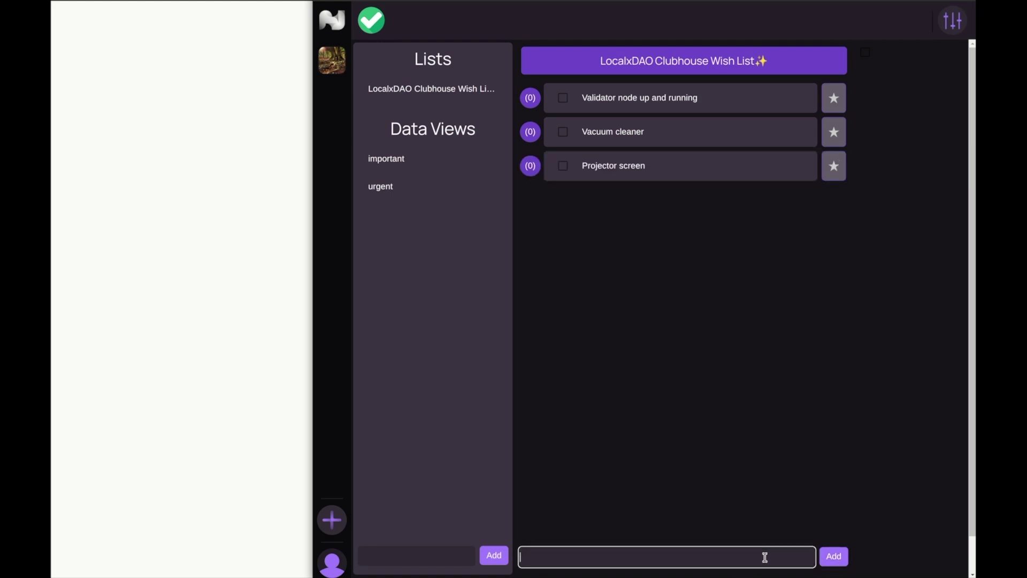
text(New bathroom towels (x15)
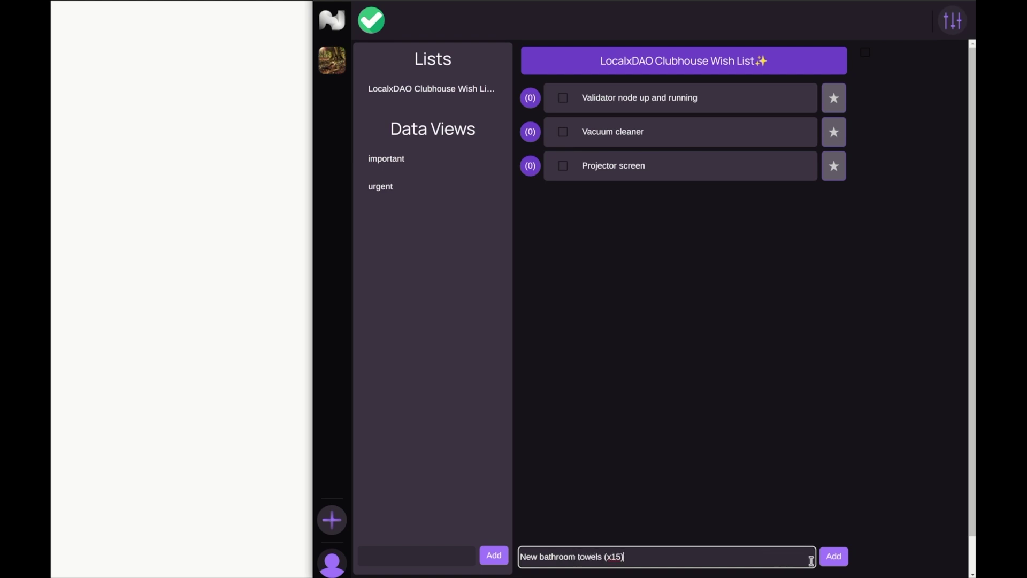
click(830, 556)
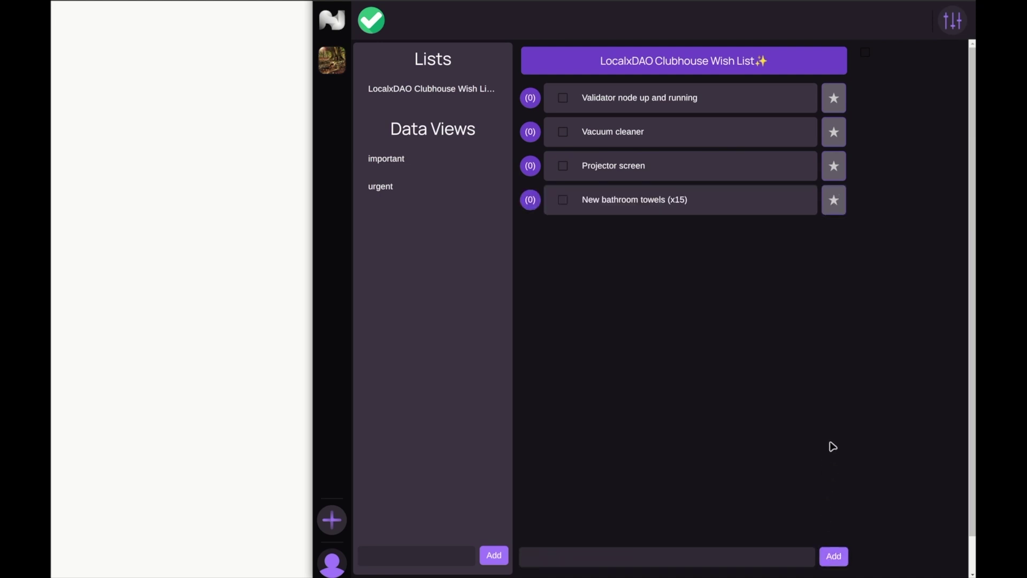
click(836, 170)
Check the dashboard's Important list, then return to the LocalxDAO Clubhouse home page
click(945, 31)
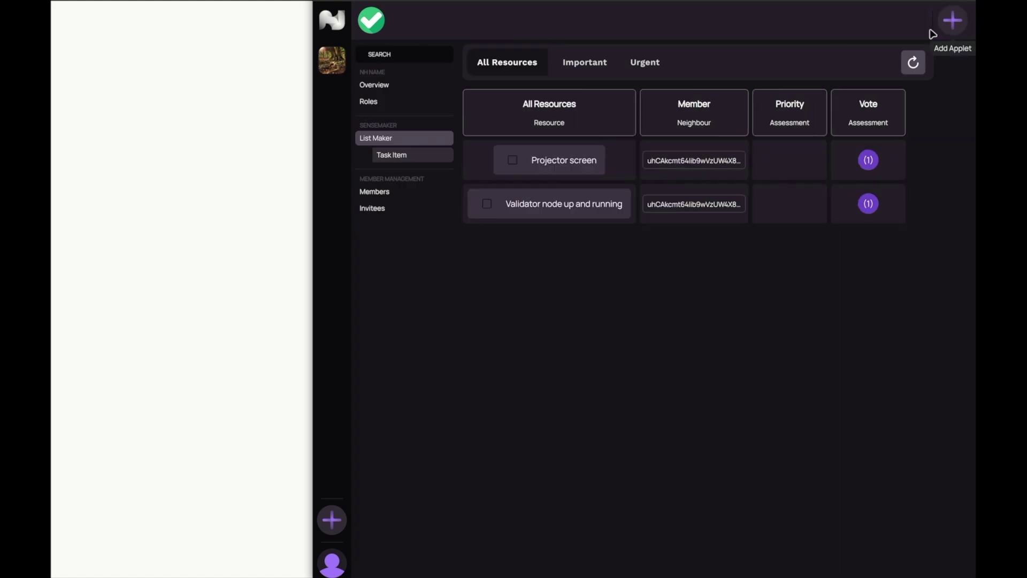
click(596, 70)
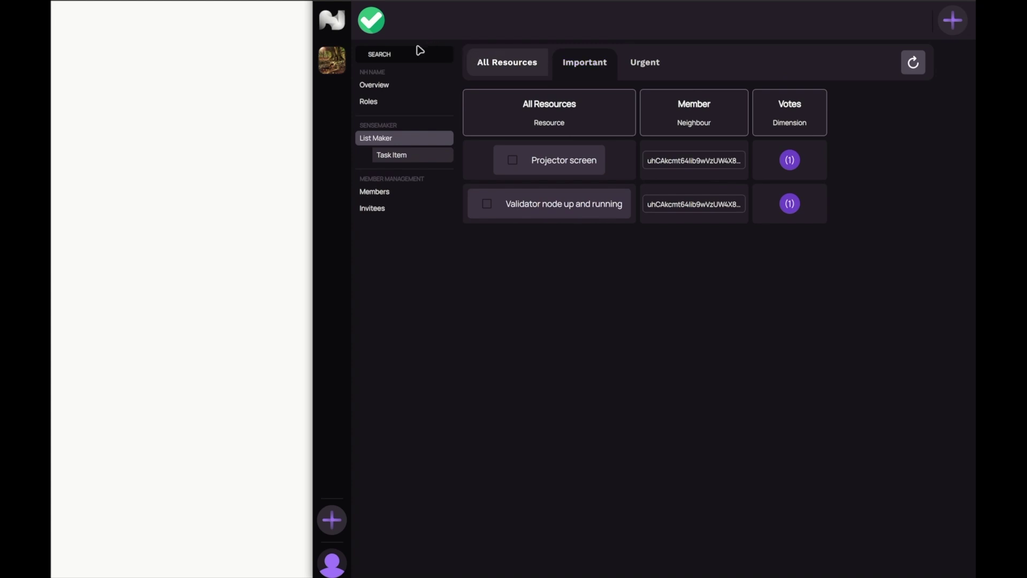
click(330, 61)
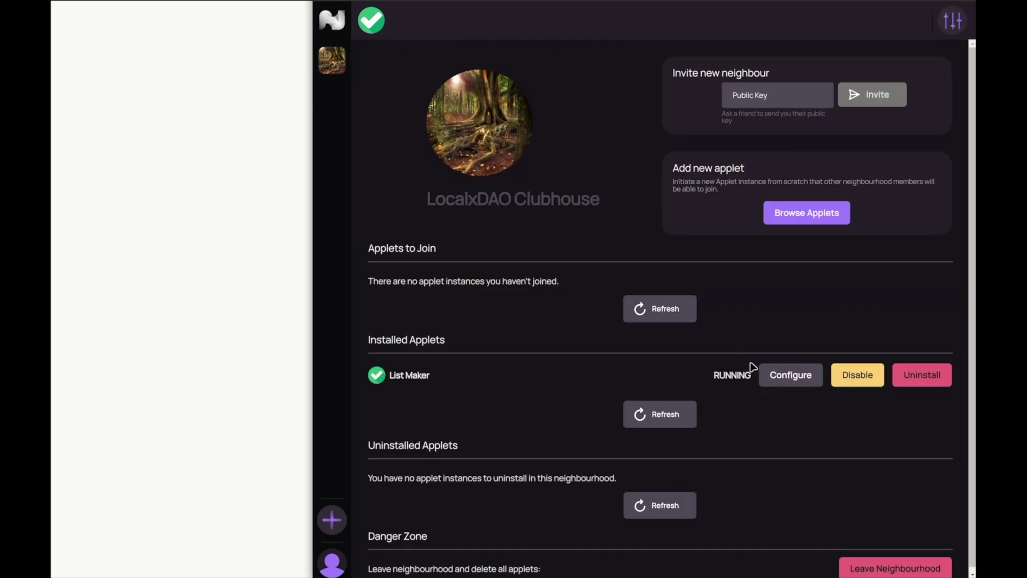
Pick the emoji Priority Level widget for List Maker and save it
click(774, 382)
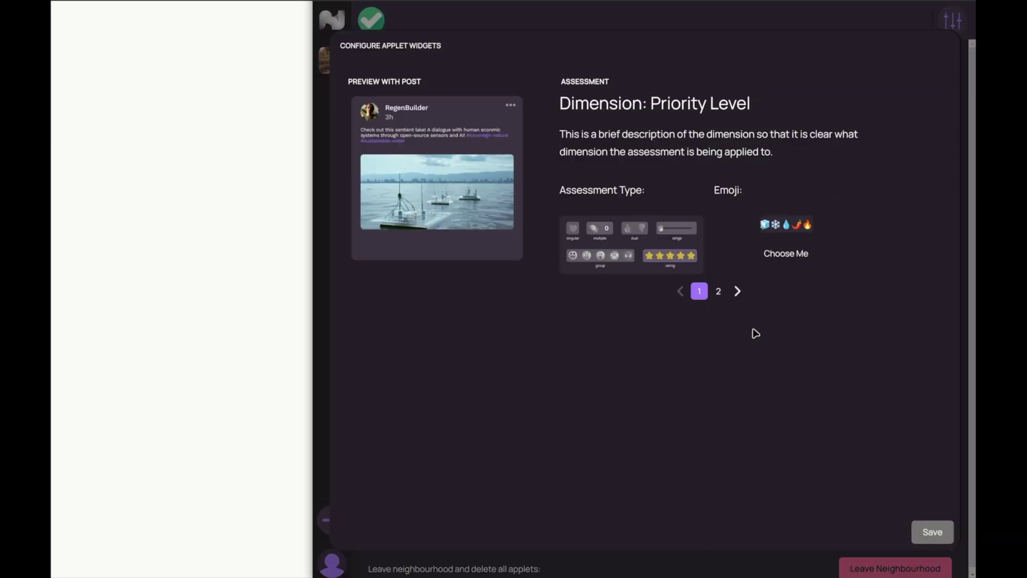
click(782, 256)
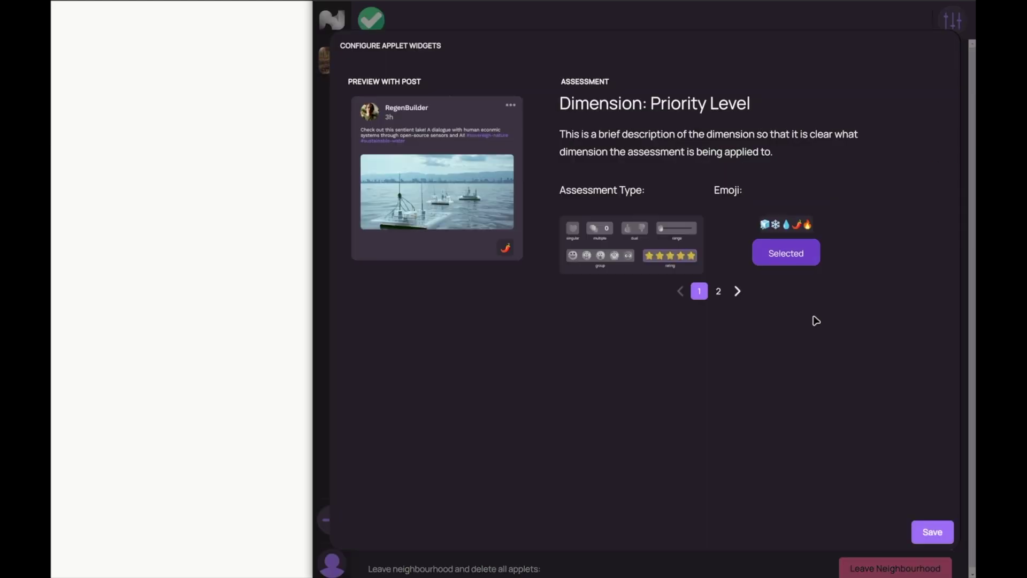
click(933, 532)
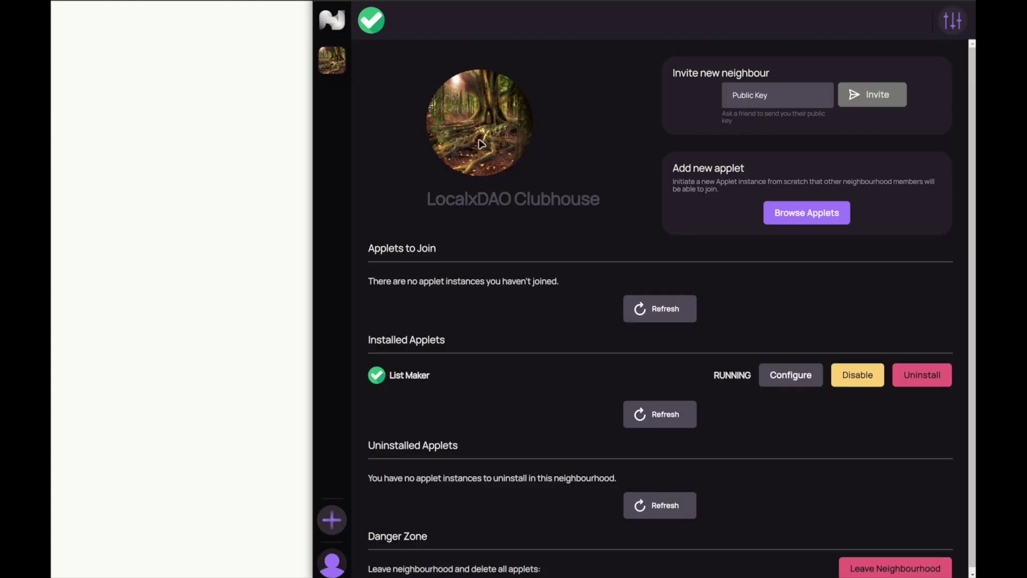
In the Wish List, rate Projector screen fire and Vacuum cleaner and Validator node chili
click(371, 23)
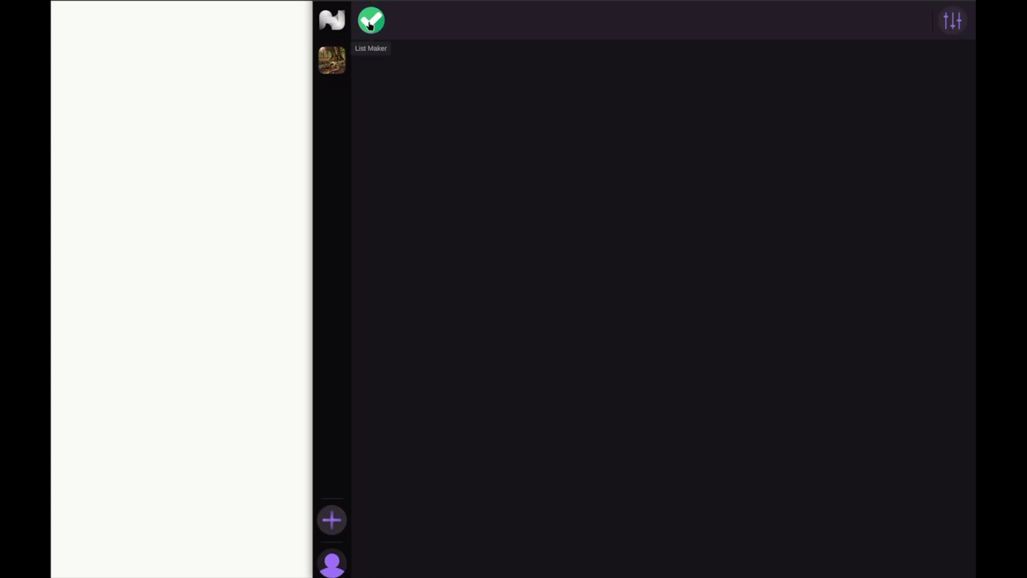
click(418, 90)
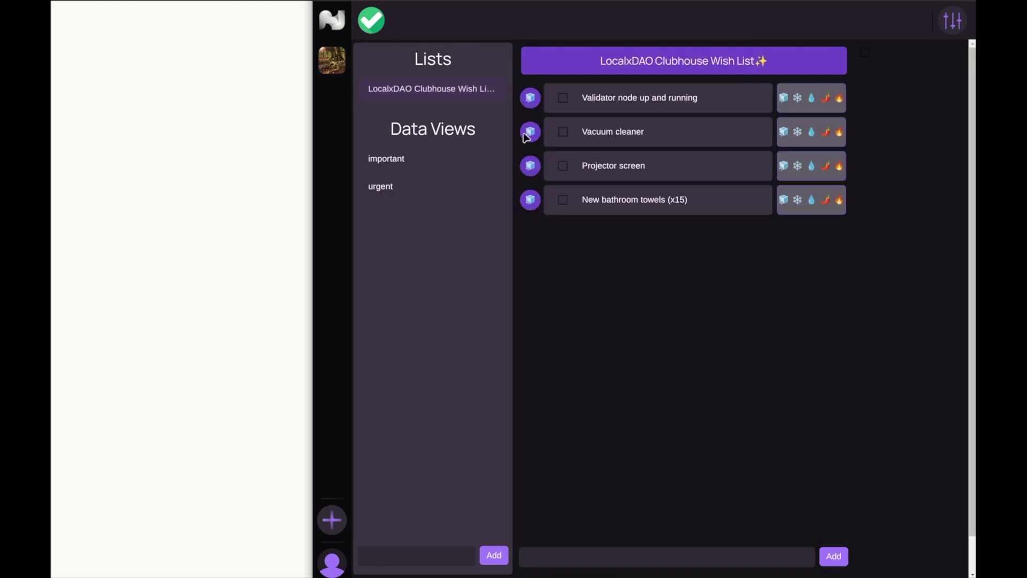
click(839, 167)
click(827, 137)
click(827, 102)
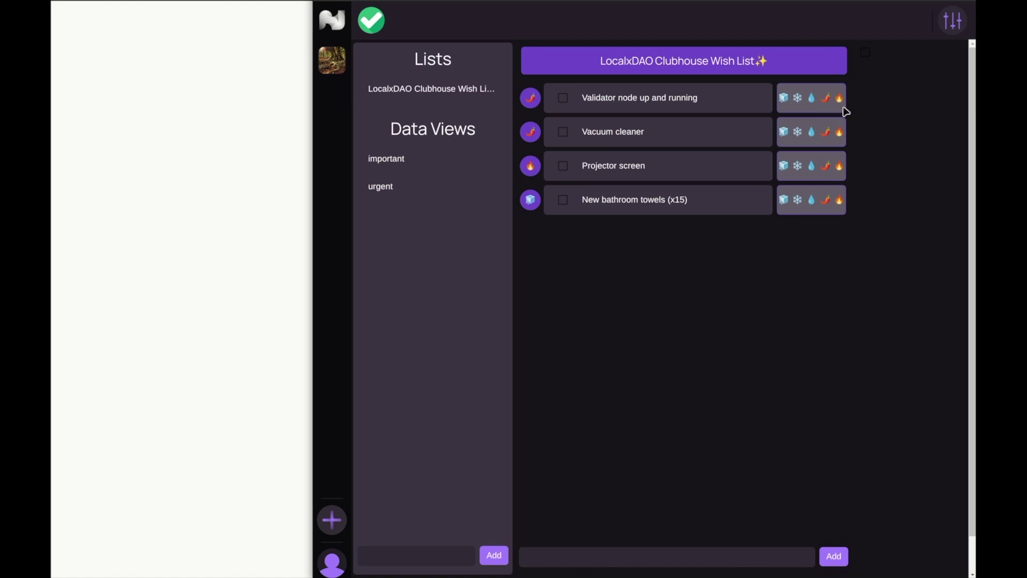
click(960, 26)
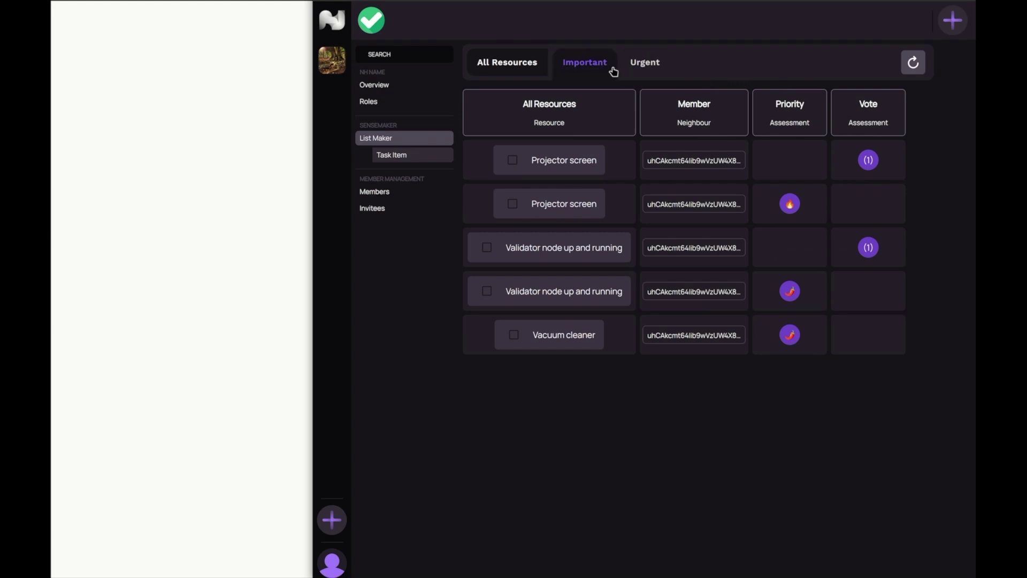
Show the dashboard's Urgent items, then go back to the LocalxDAO Clubhouse home page
click(632, 65)
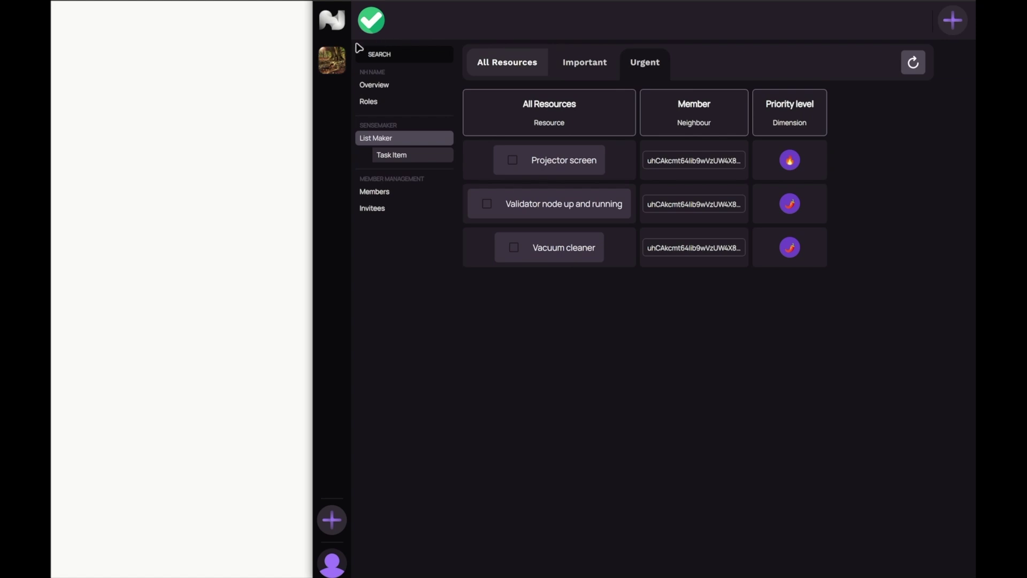
click(328, 60)
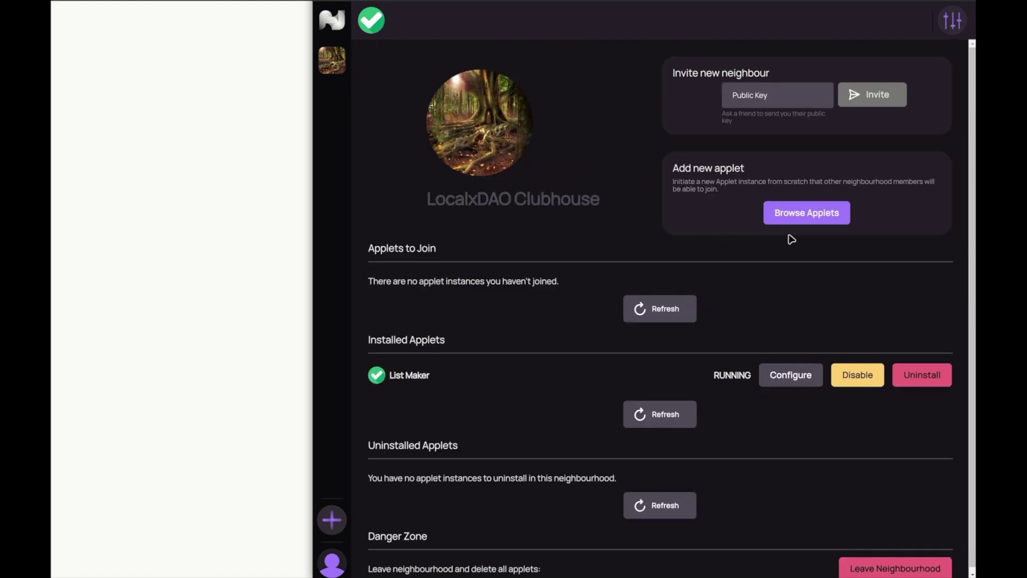
Start uploading a new applet named 'New attendee introductions'
click(801, 217)
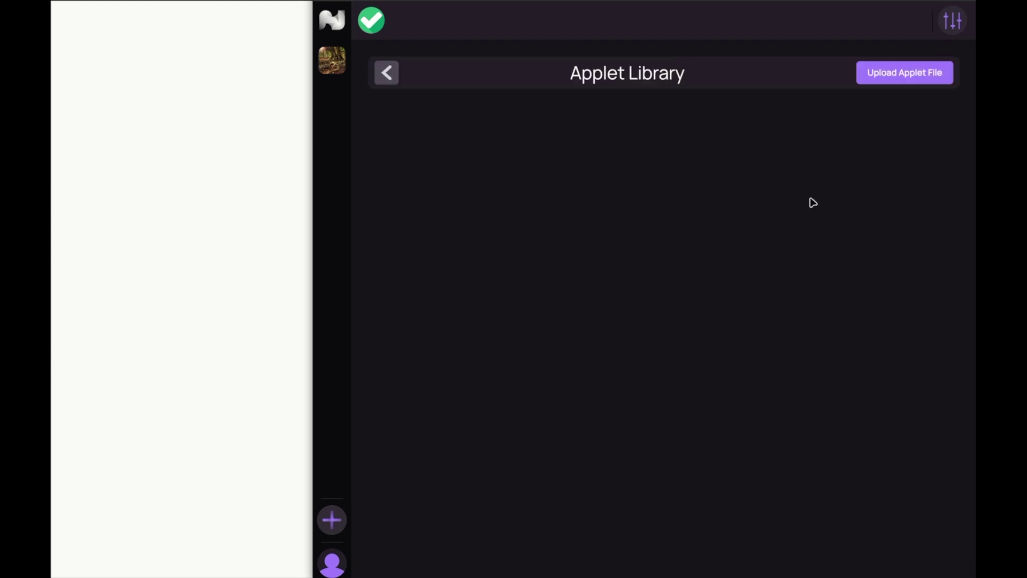
click(897, 85)
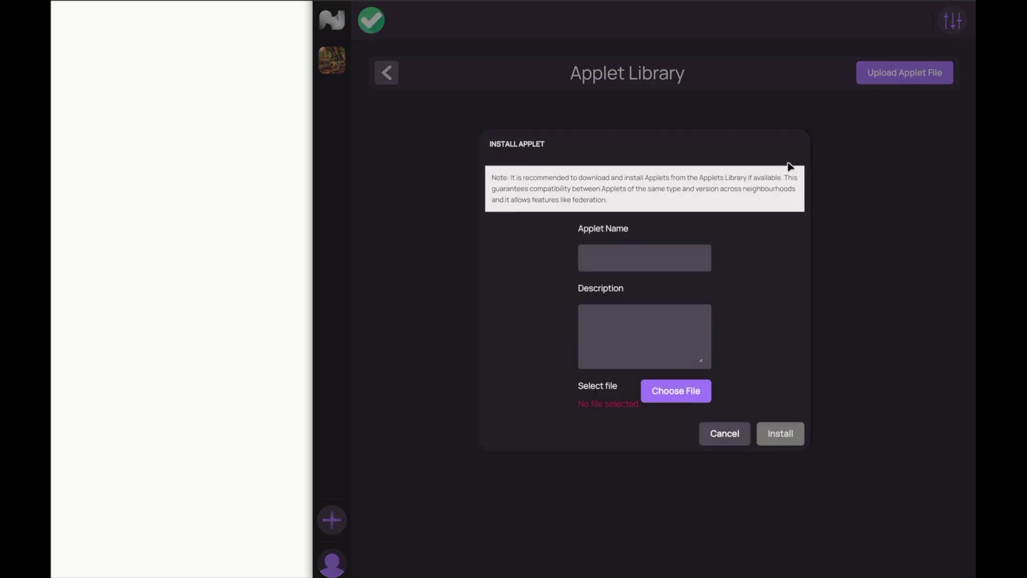
click(670, 264)
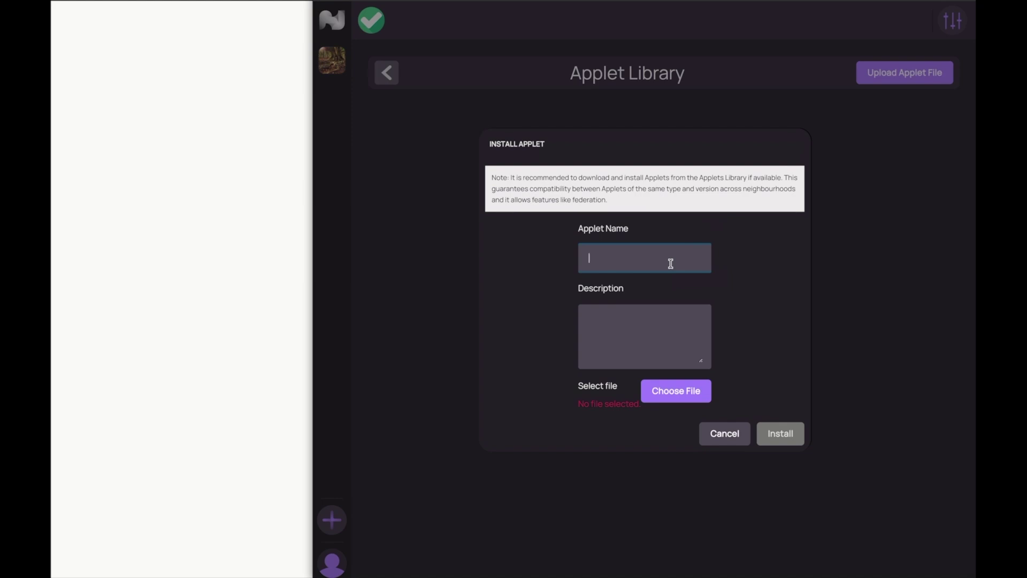
text(New attendee introductions)
Install it from feed-applet.webhapp on the Desktop and open the applet
click(675, 386)
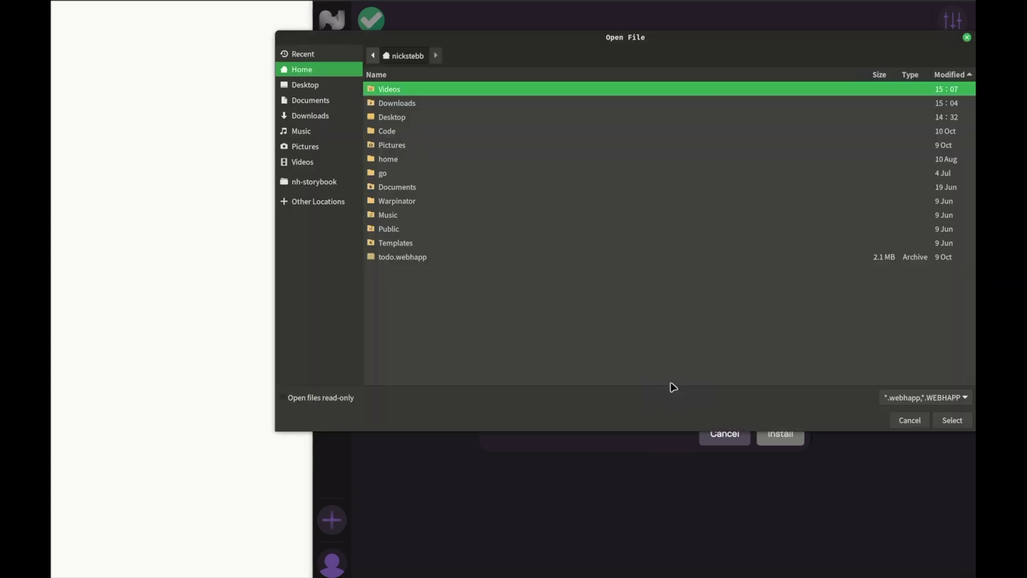
click(335, 91)
double_click(413, 217)
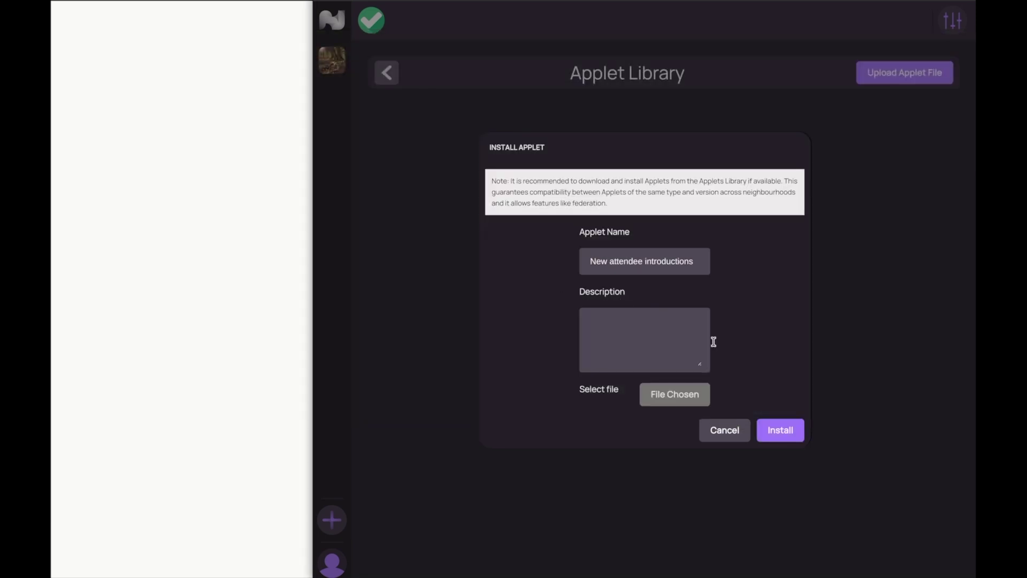
click(781, 433)
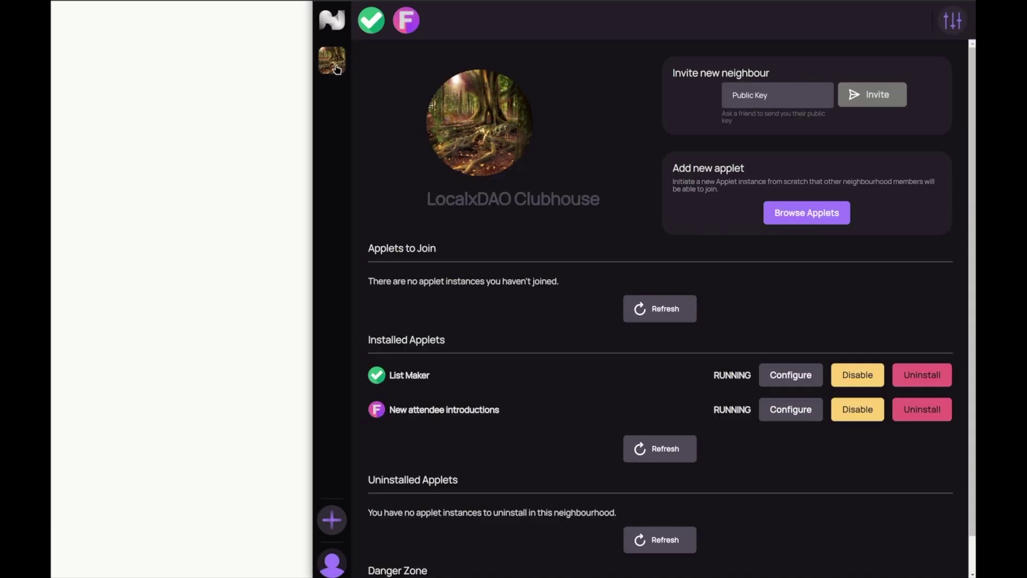
click(403, 27)
Go back to the Clubhouse settings page, then accept the LocalxDAO Clubhouse invitation as the second member
click(512, 166)
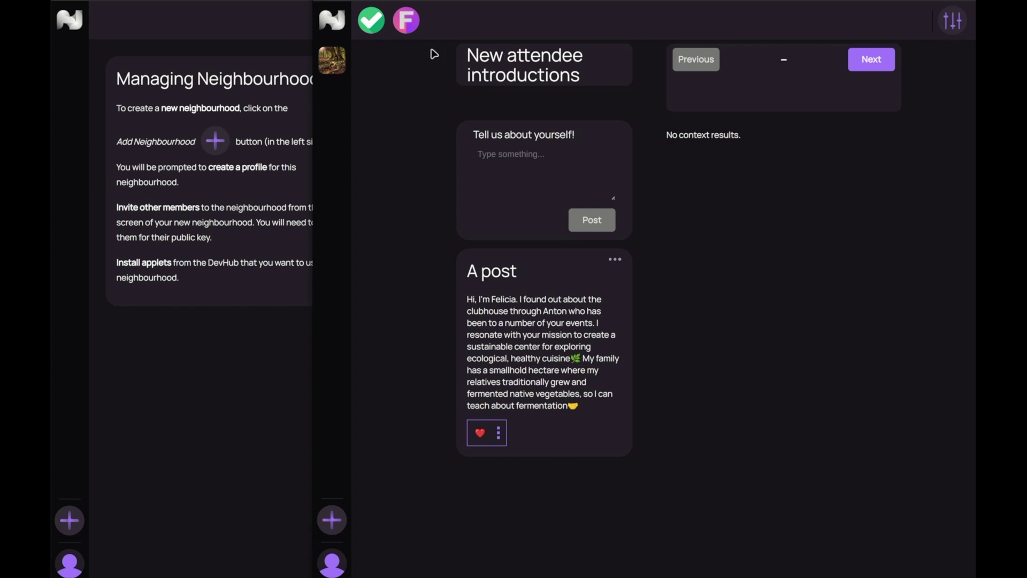
click(332, 59)
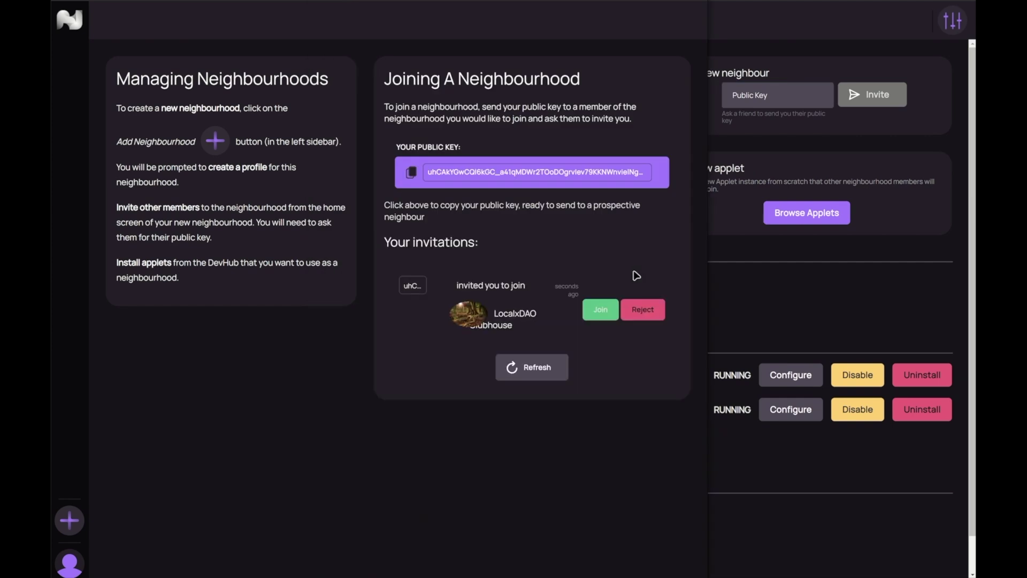
click(600, 312)
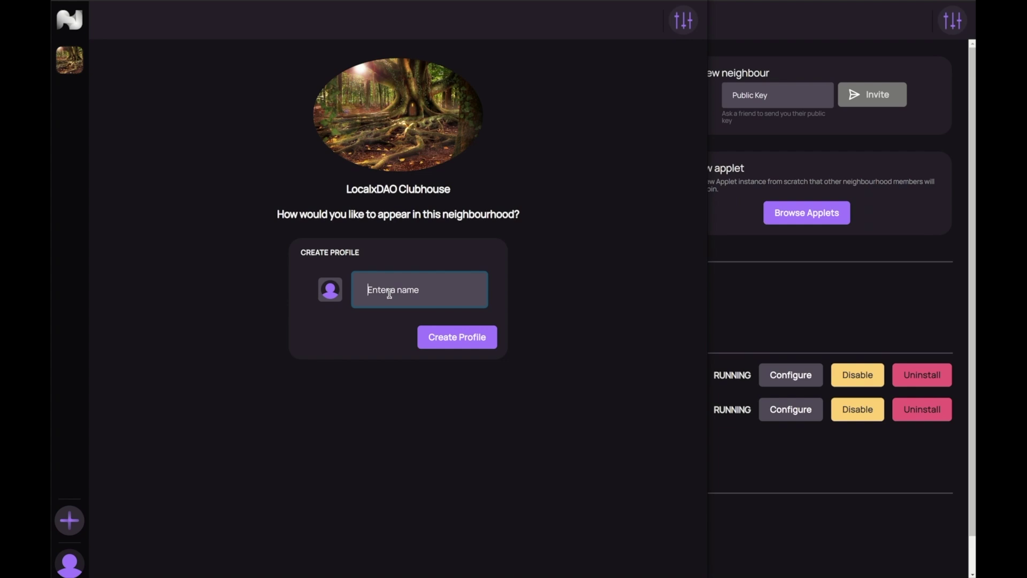
Create the second member's Clubhouse profile with a display name and an avatar image from Desktop
text(JoshyB)
click(330, 292)
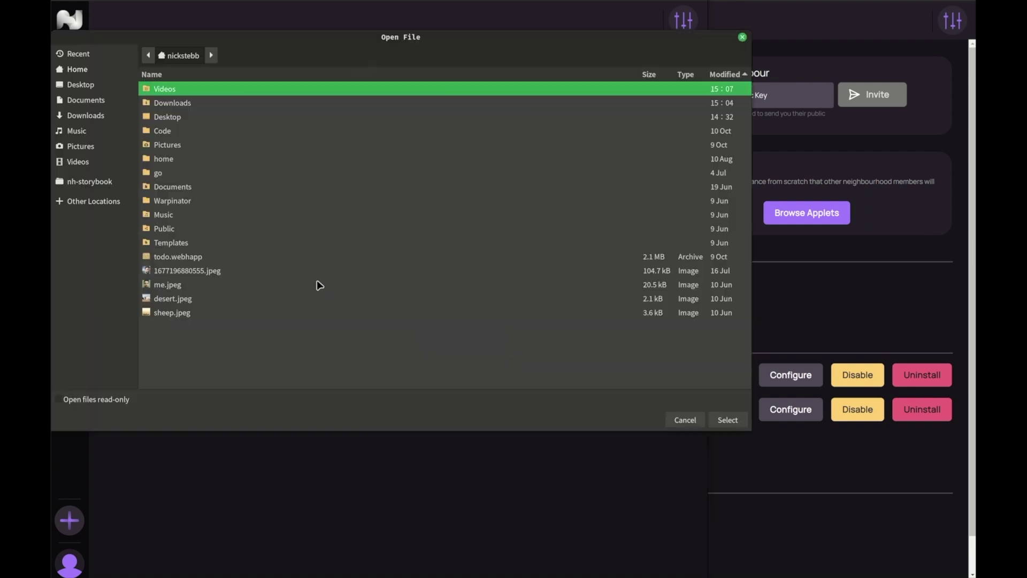
click(88, 84)
double_click(203, 230)
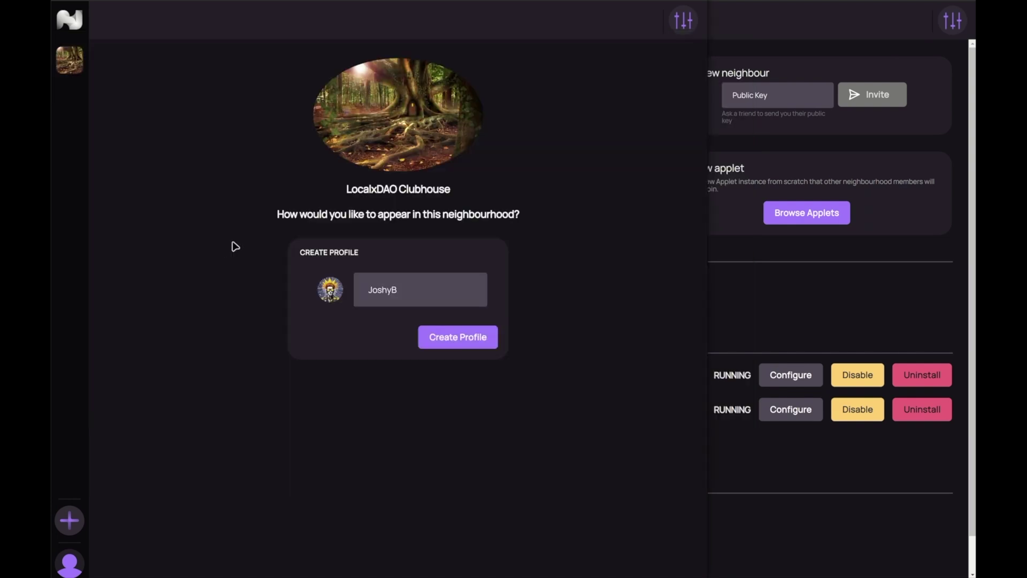
click(435, 345)
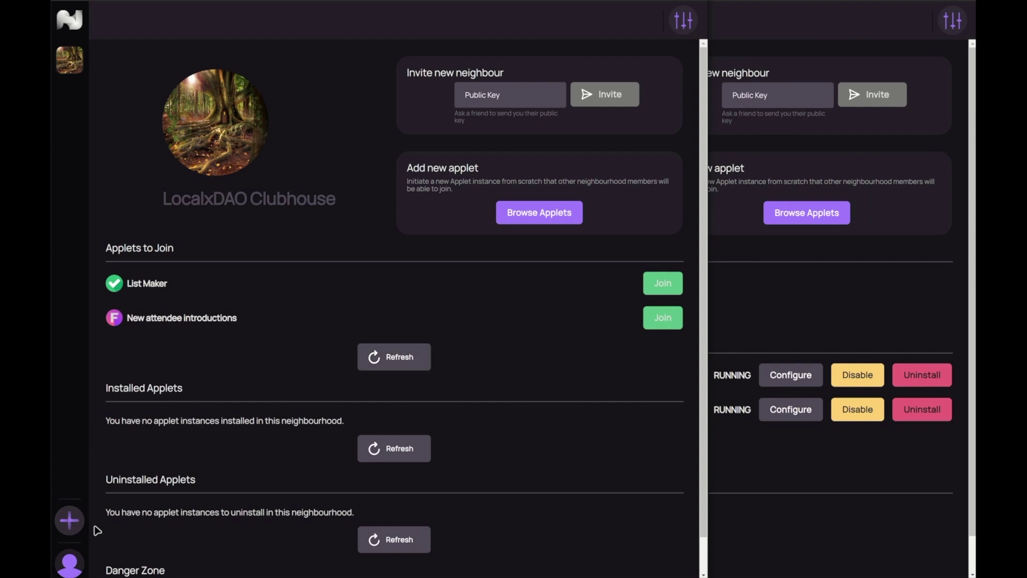
Review the new profile, then join New attendee introductions by uploading feed-applet.webhapp from Desktop
click(62, 570)
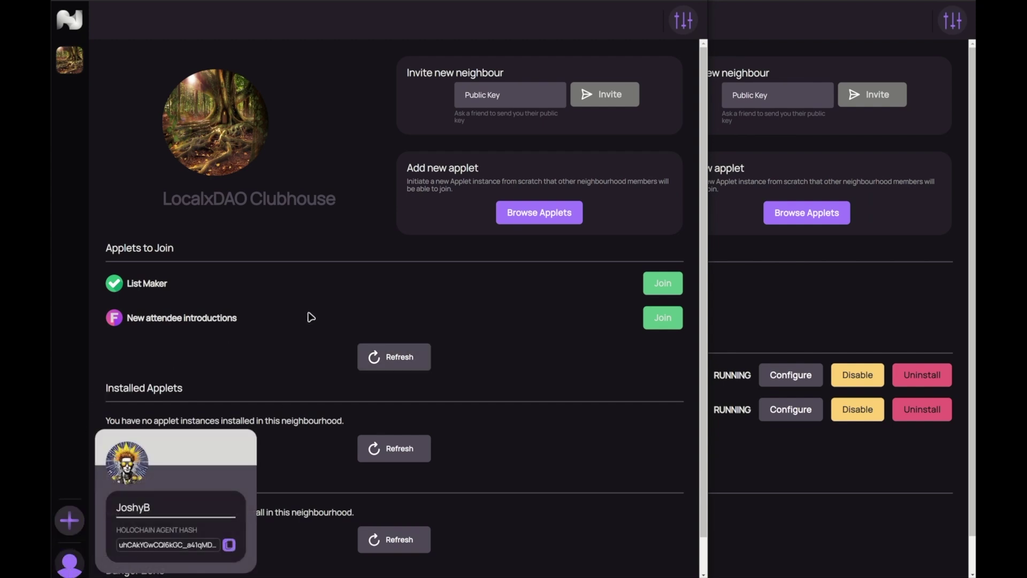
click(509, 312)
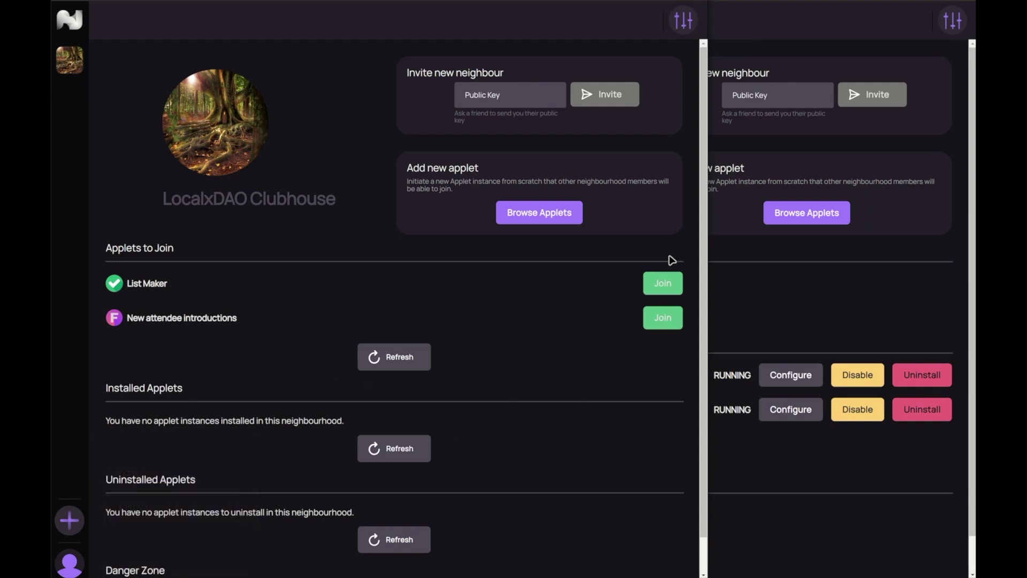
click(663, 319)
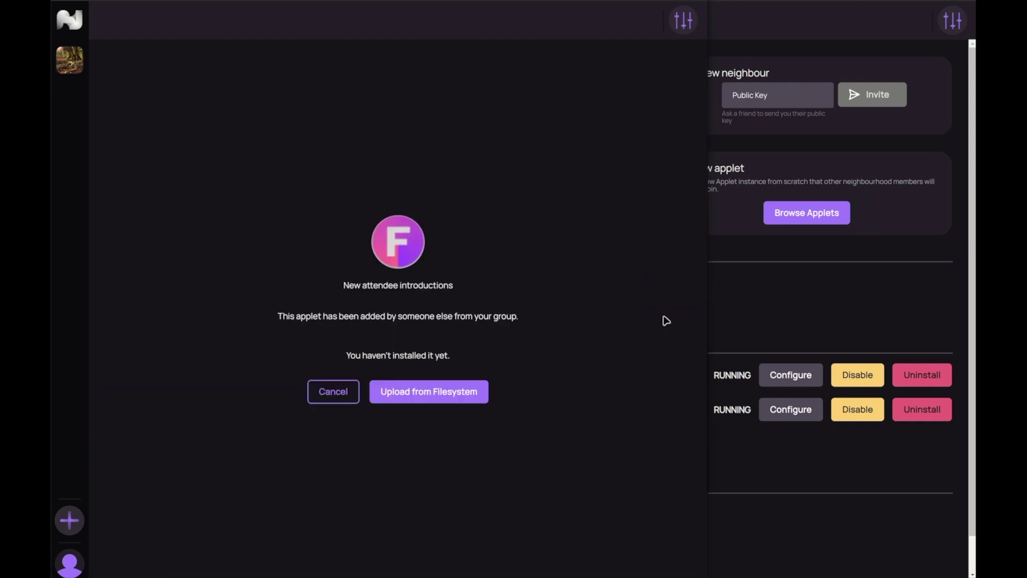
click(437, 398)
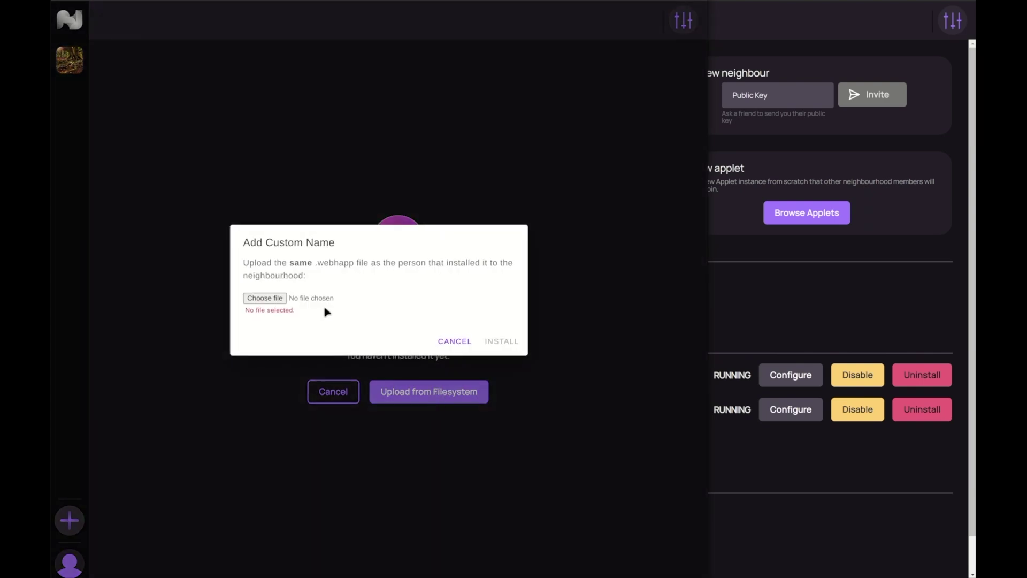
click(278, 301)
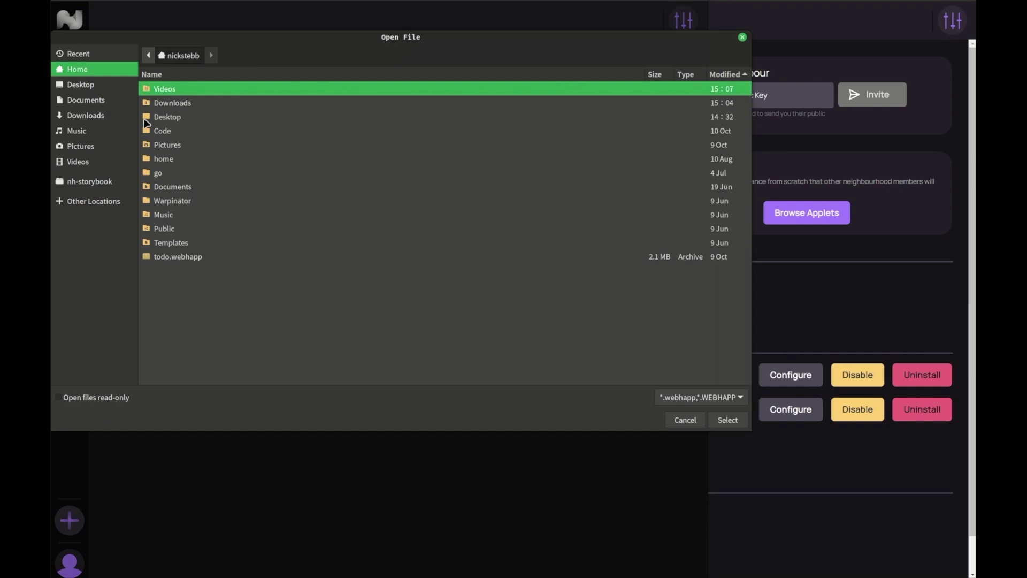
click(107, 84)
click(211, 217)
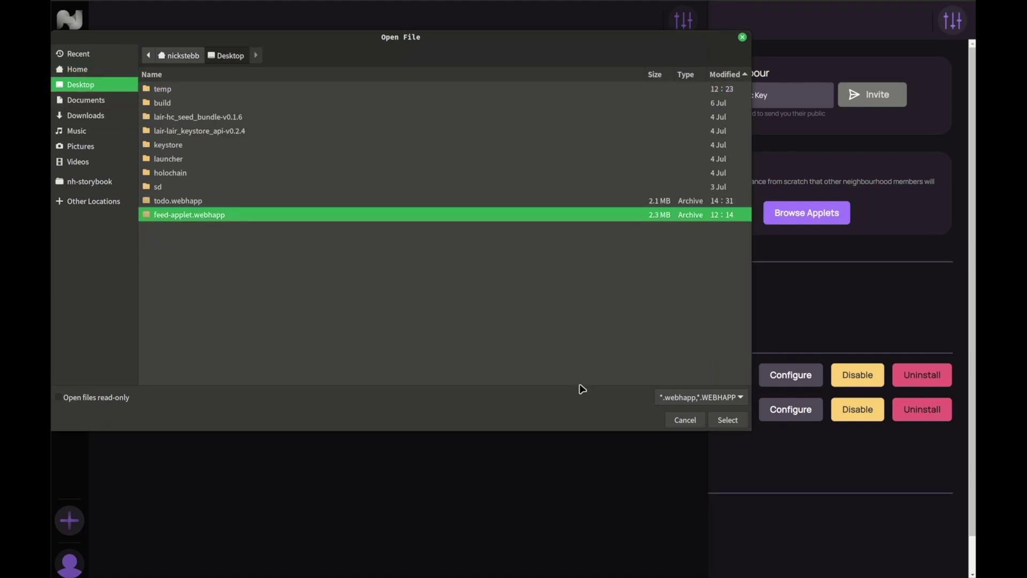
click(717, 423)
Install the applet with a heart emoji for Total Likes and like the existing introduction post
click(493, 335)
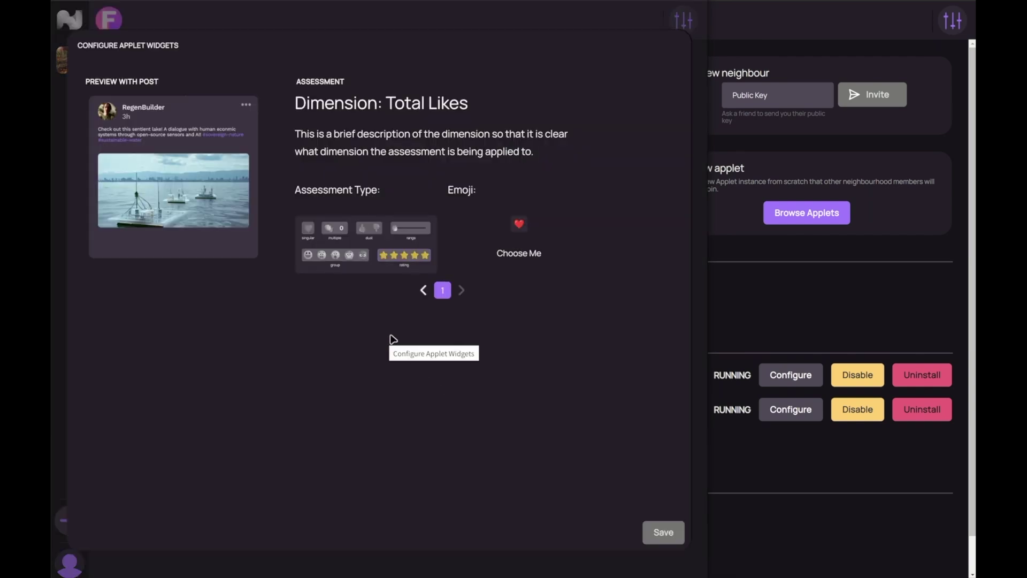
click(508, 254)
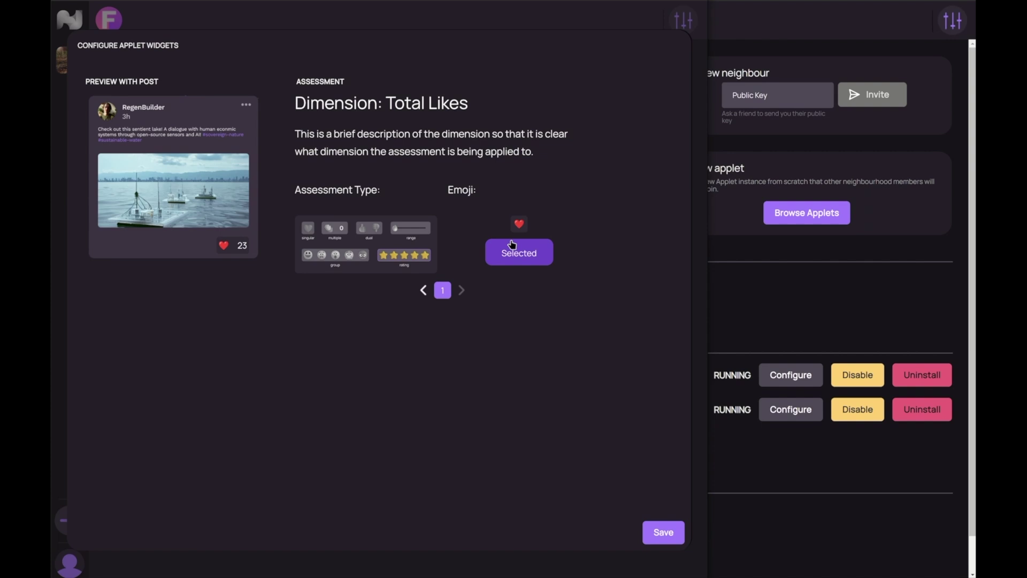
click(669, 533)
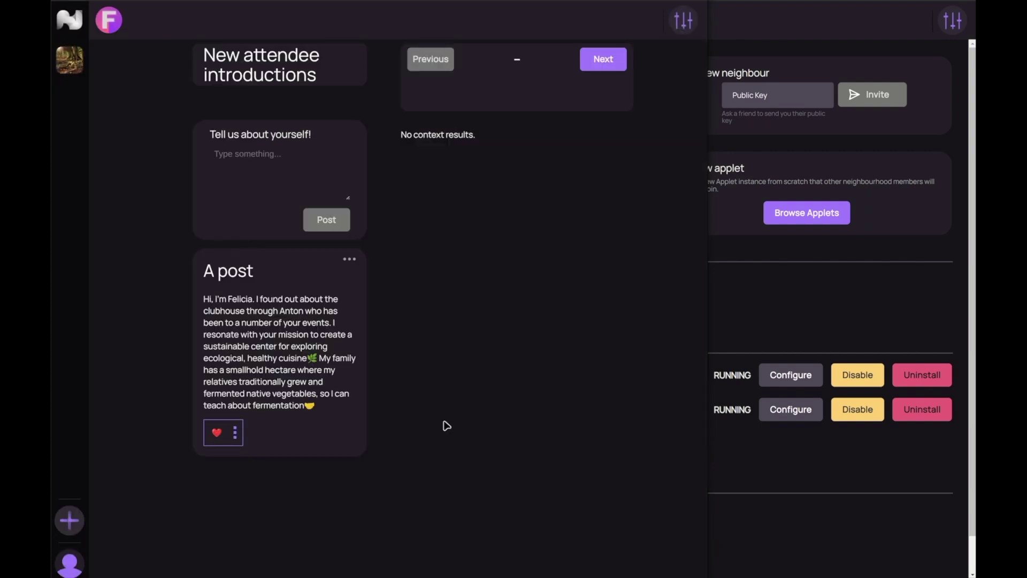
click(219, 429)
Paste and publish a new introduction post about the regen ag event
click(290, 172)
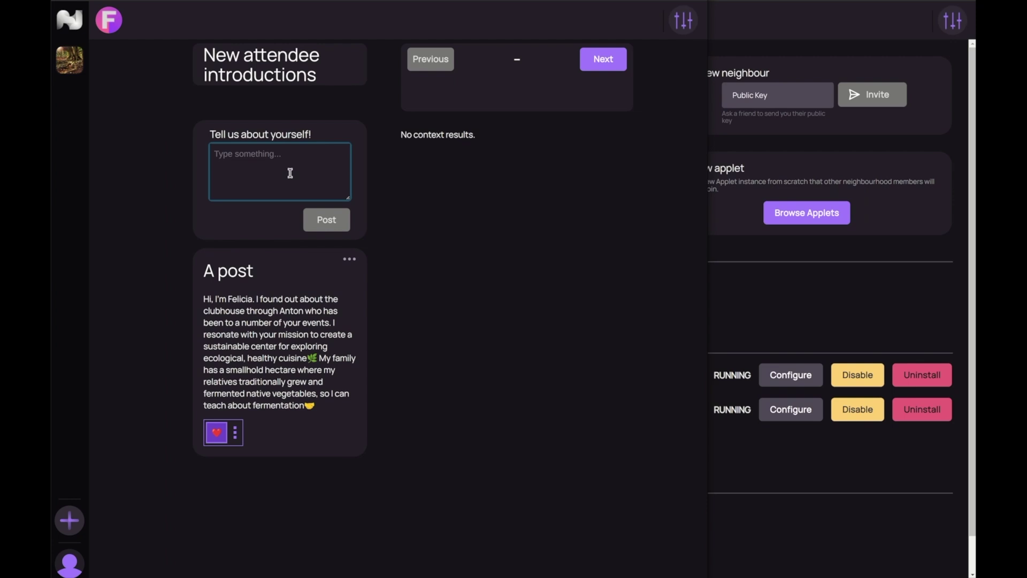
key(ctrl+v)
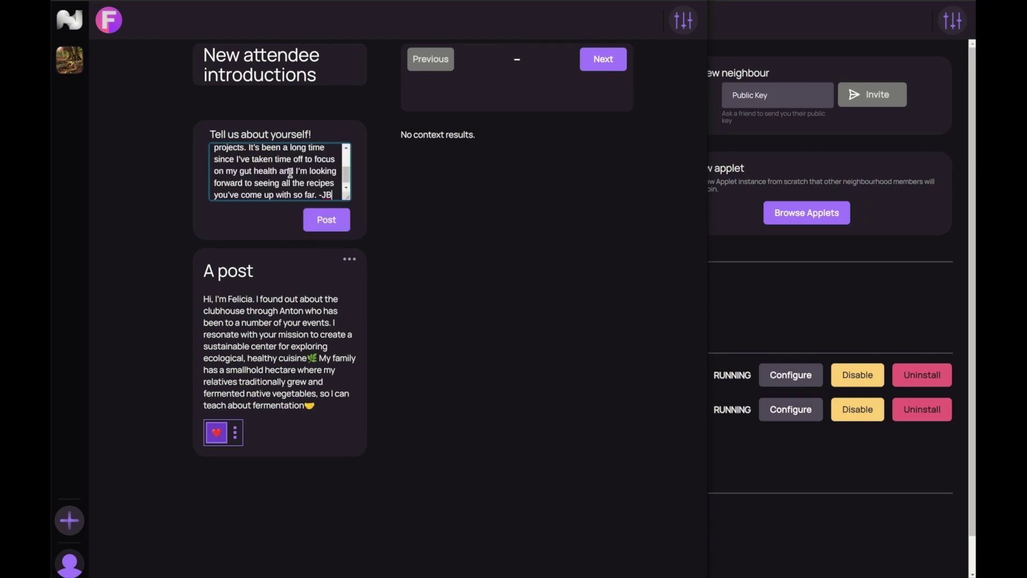
click(330, 221)
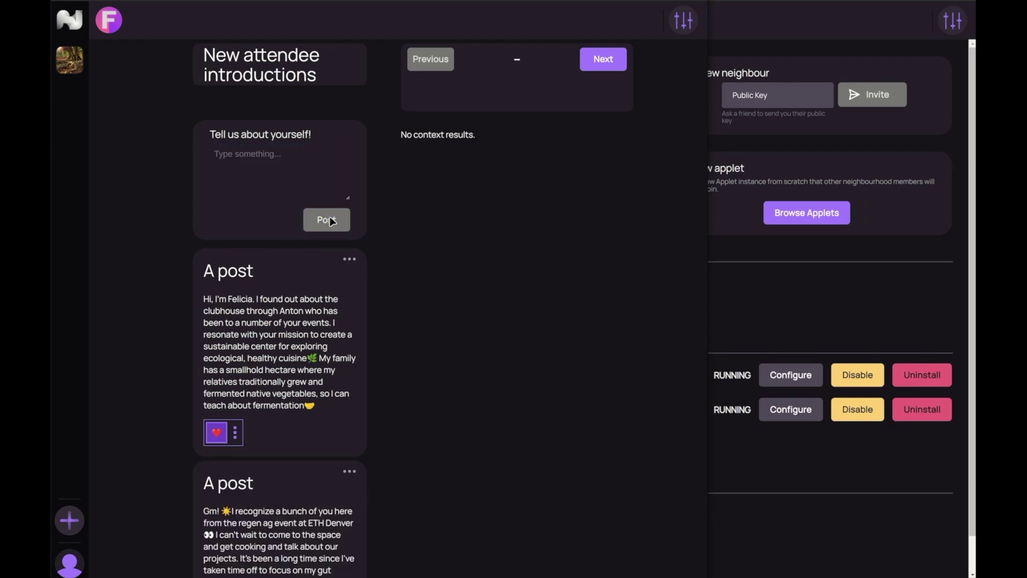
scroll(330, 221, down, 2)
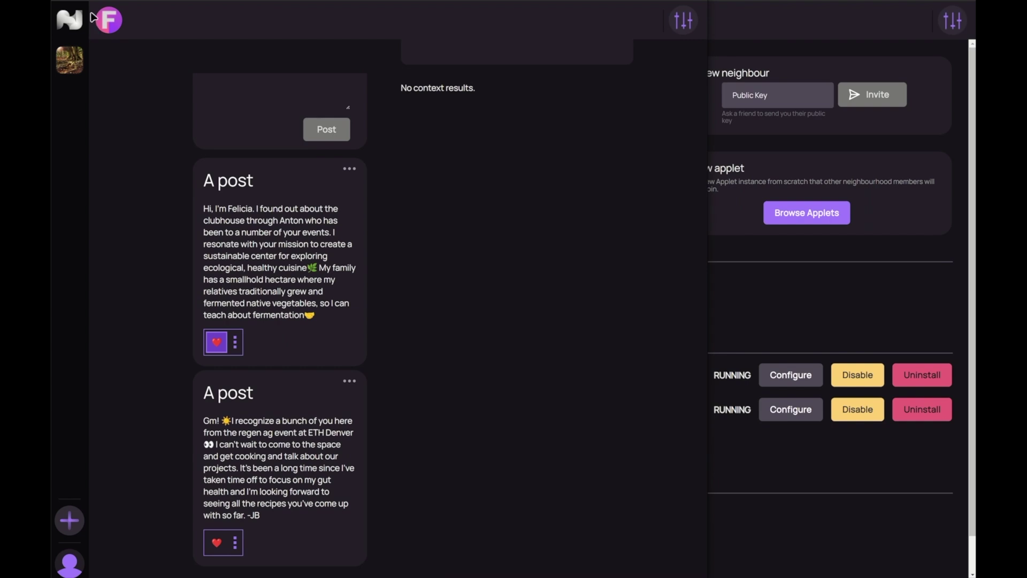
click(685, 27)
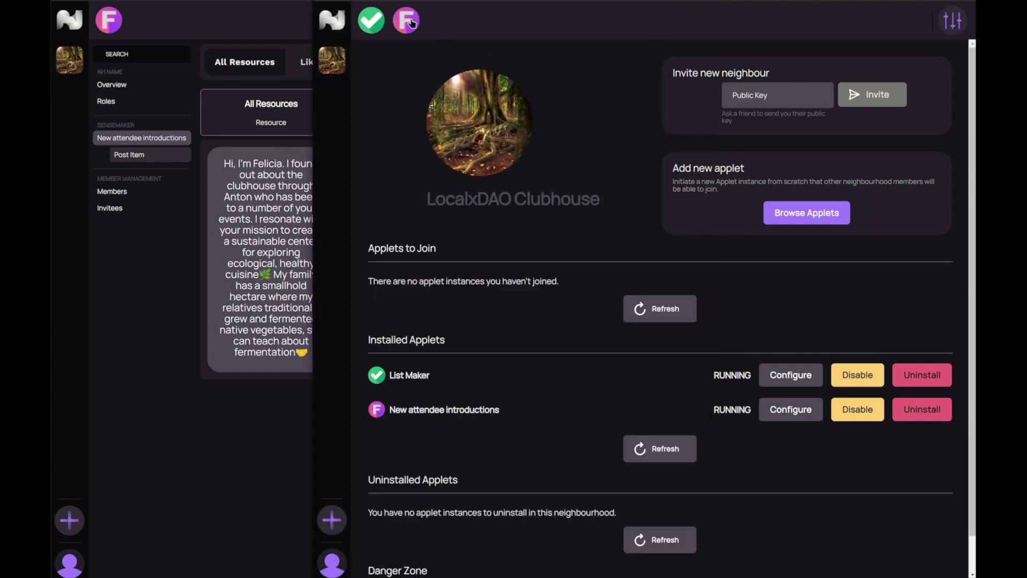
In the other window, open the New attendee introductions feed and scroll down to the regen ag post
click(409, 22)
scroll(581, 241, down, 1)
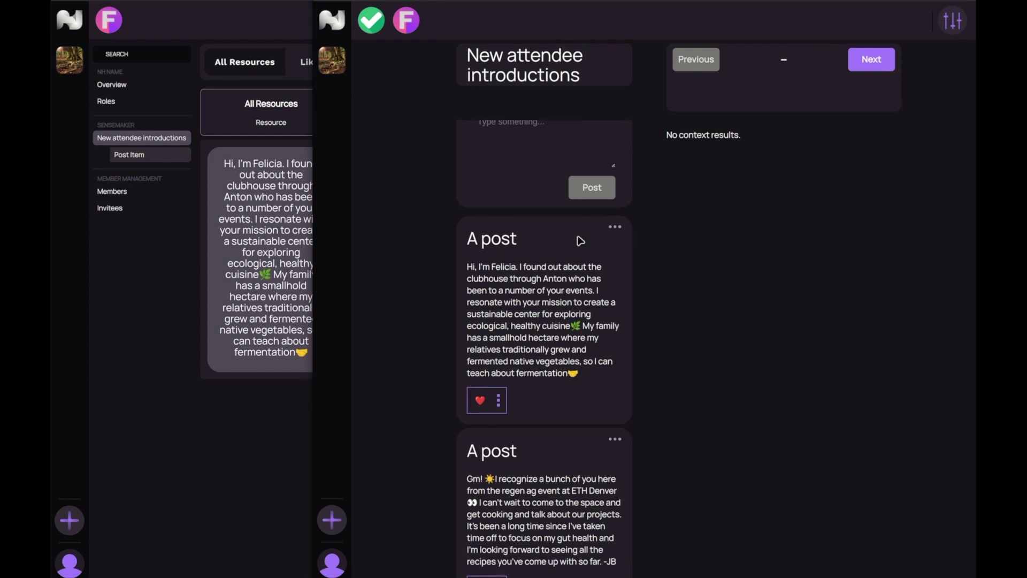
right_click(638, 448)
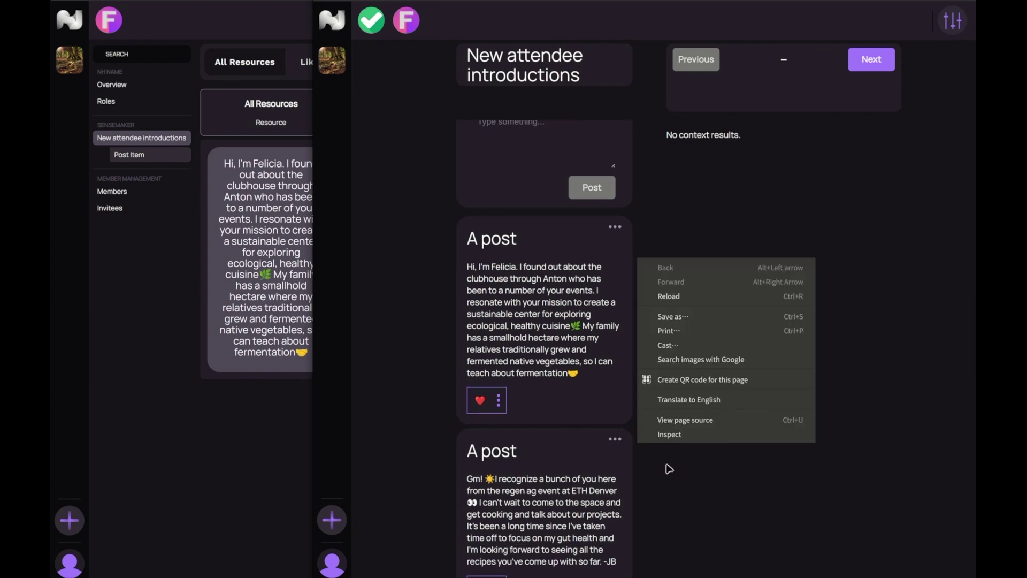
click(669, 469)
middle_click(726, 507)
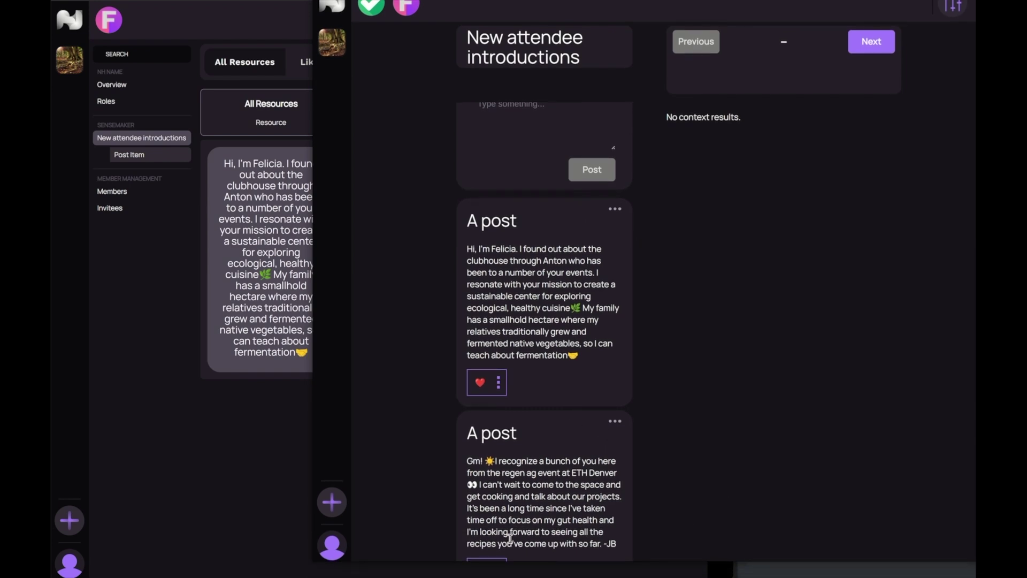
mouse_move(487, 529)
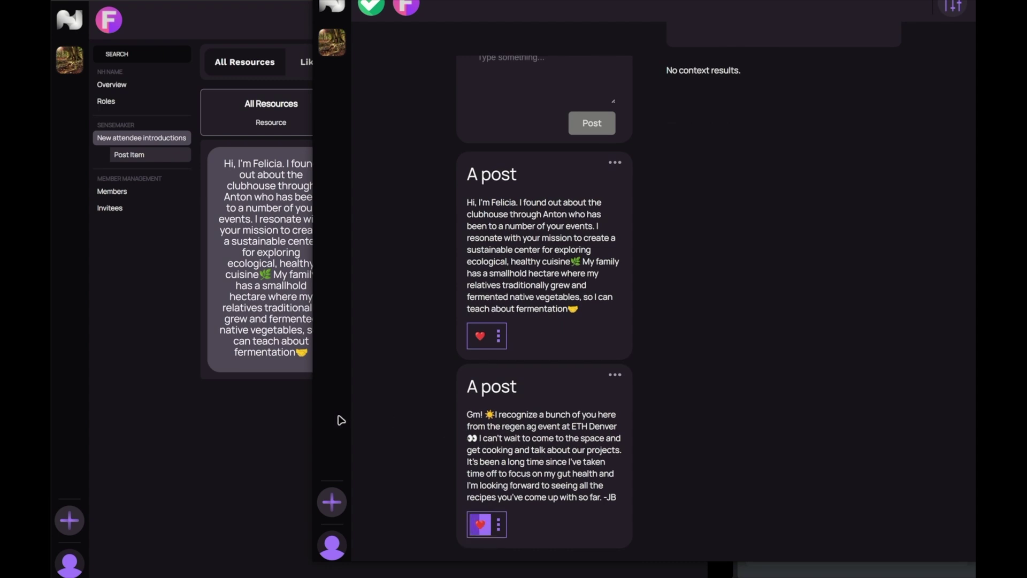
Filter sensemaker resources to Post Item, reload the app, and reopen the Clubhouse introductions feed
click(268, 406)
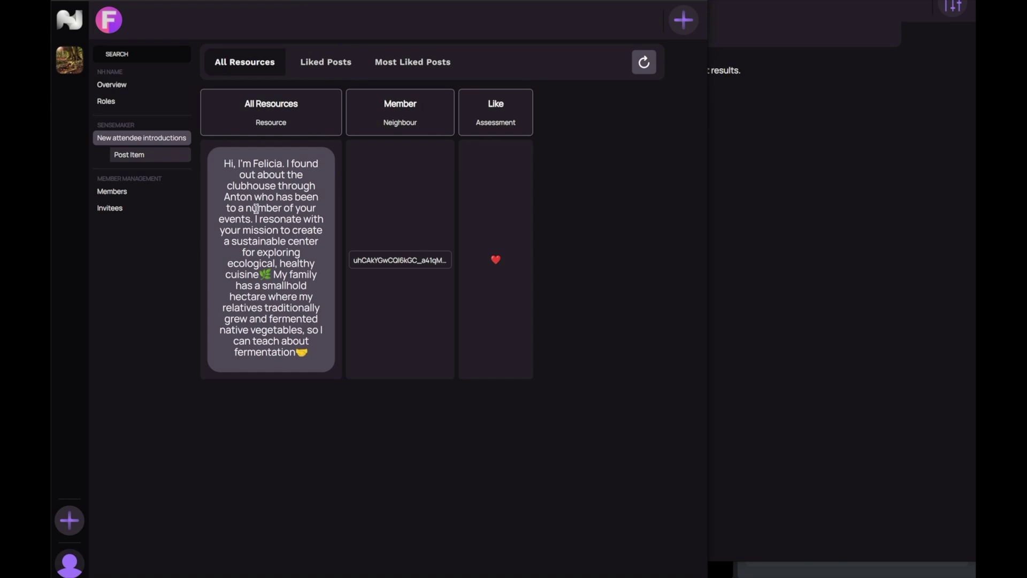
click(141, 159)
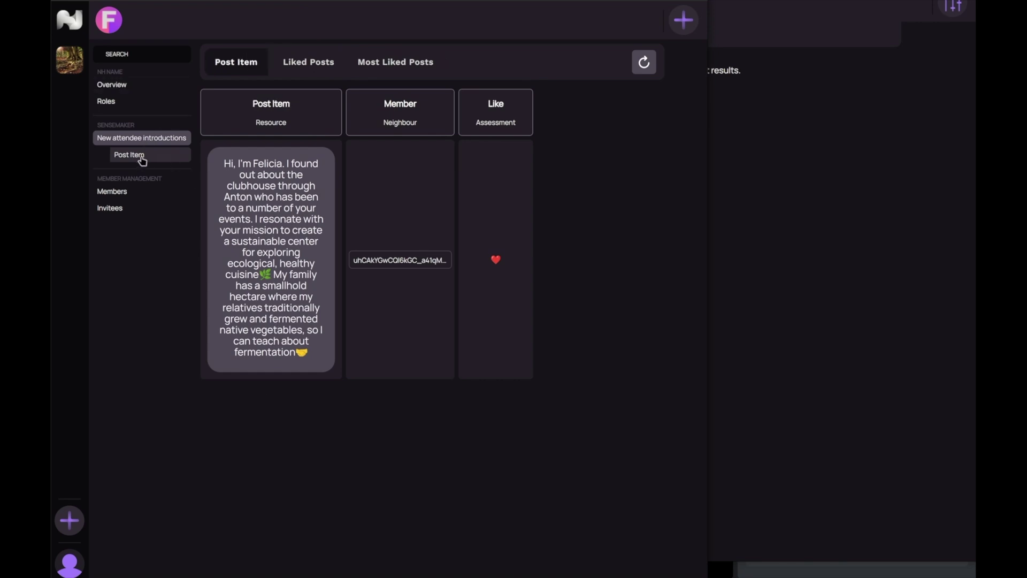
right_click(221, 163)
click(252, 202)
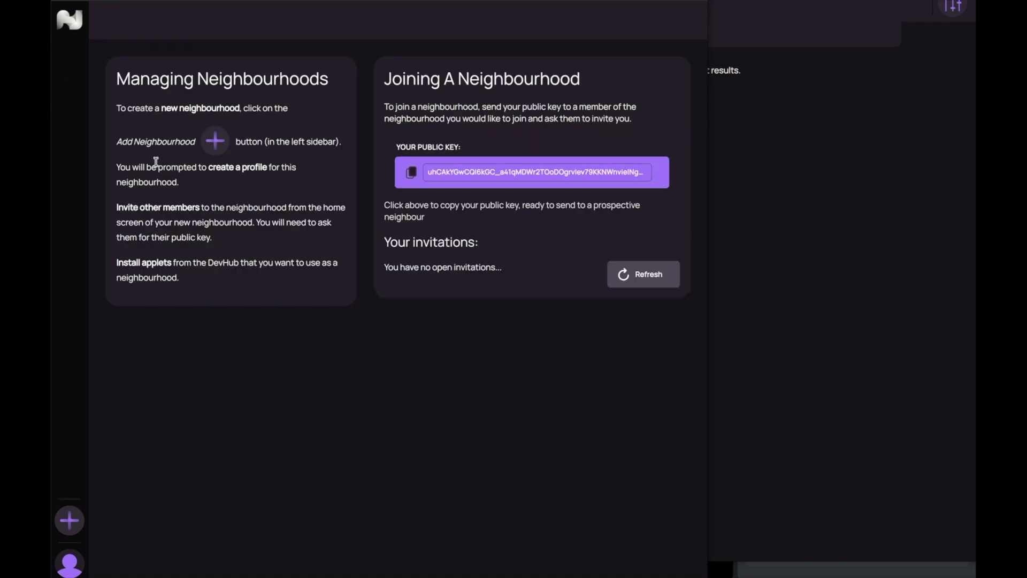
click(69, 60)
click(109, 21)
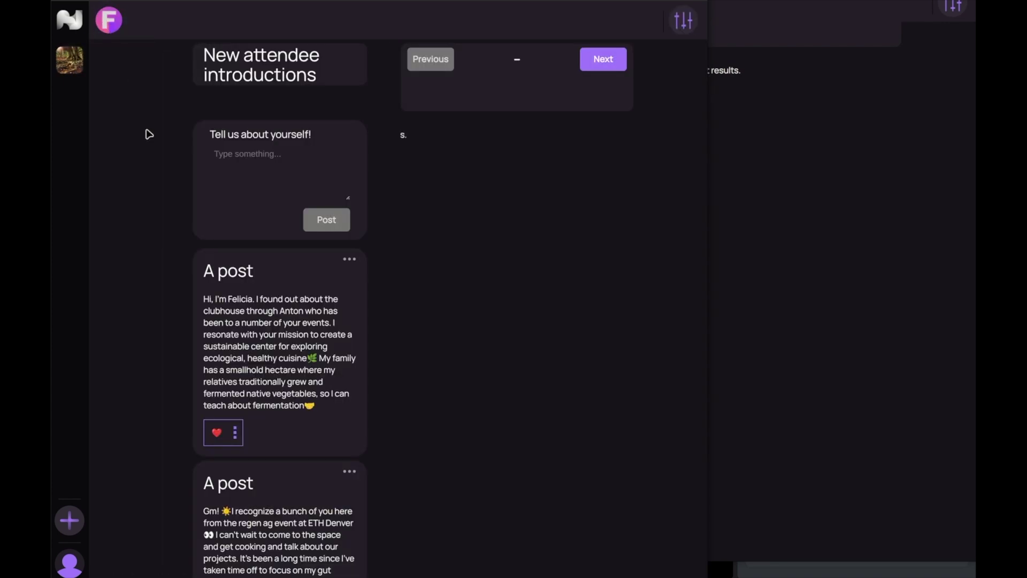